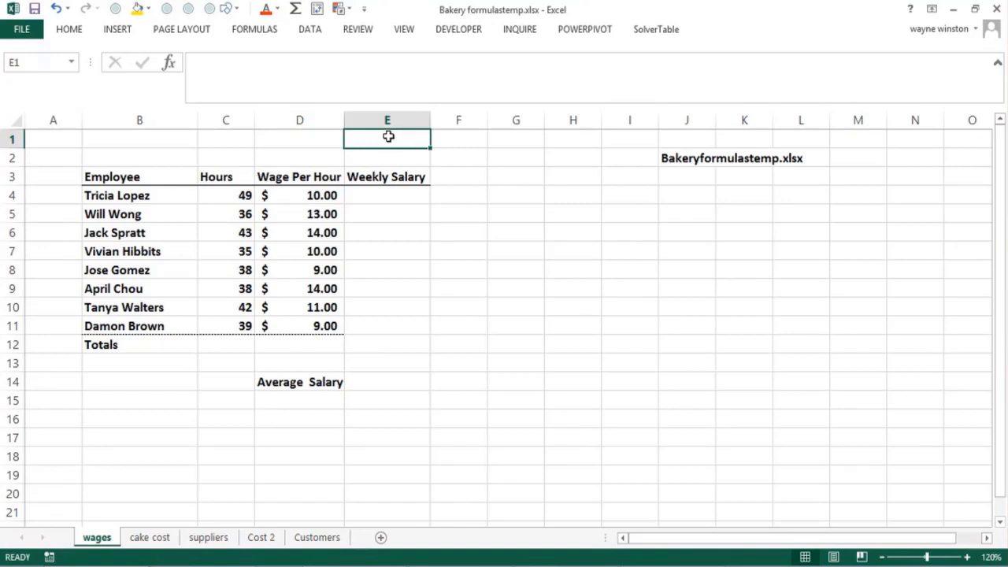
Enter the formula =2^20 in cell B1 of the wages sheet.
{"action": "left_click", "coordinate": [410, 202]}
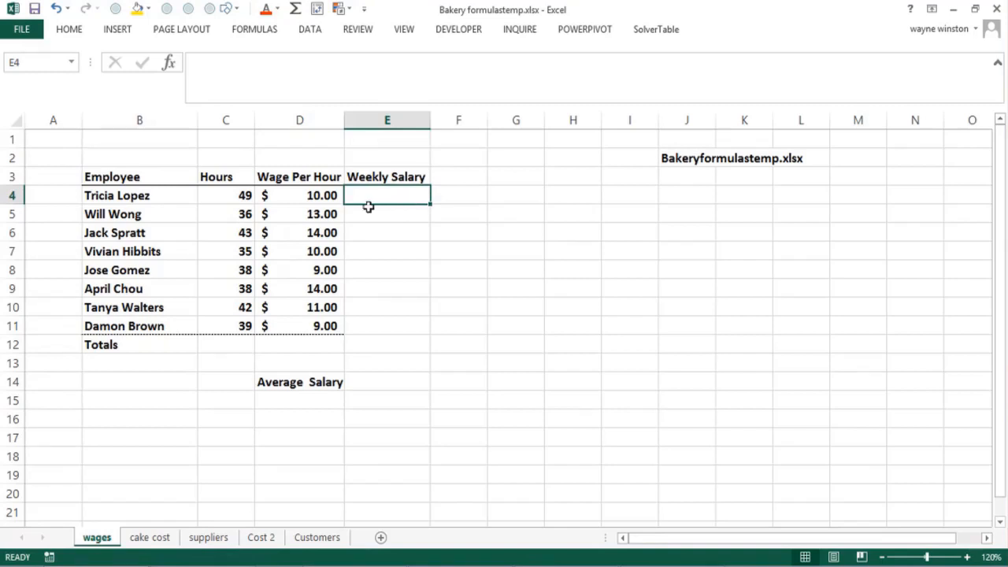
{"action": "left_click", "coordinate": [61, 304]}
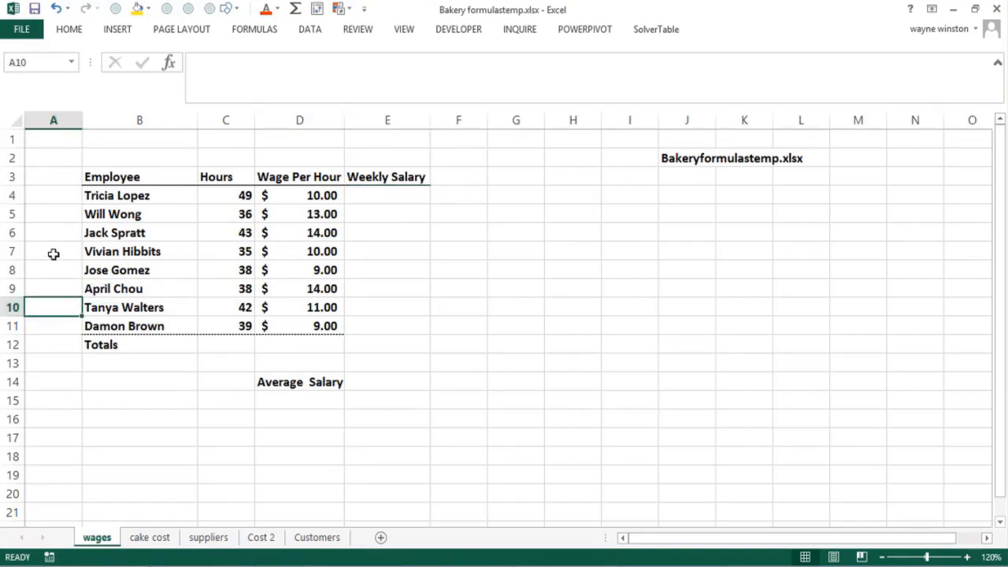
{"action": "left_click", "coordinate": [154, 135]}
{"action": "type", "text": "=2^20"}
{"action": "key", "text": "Return"}
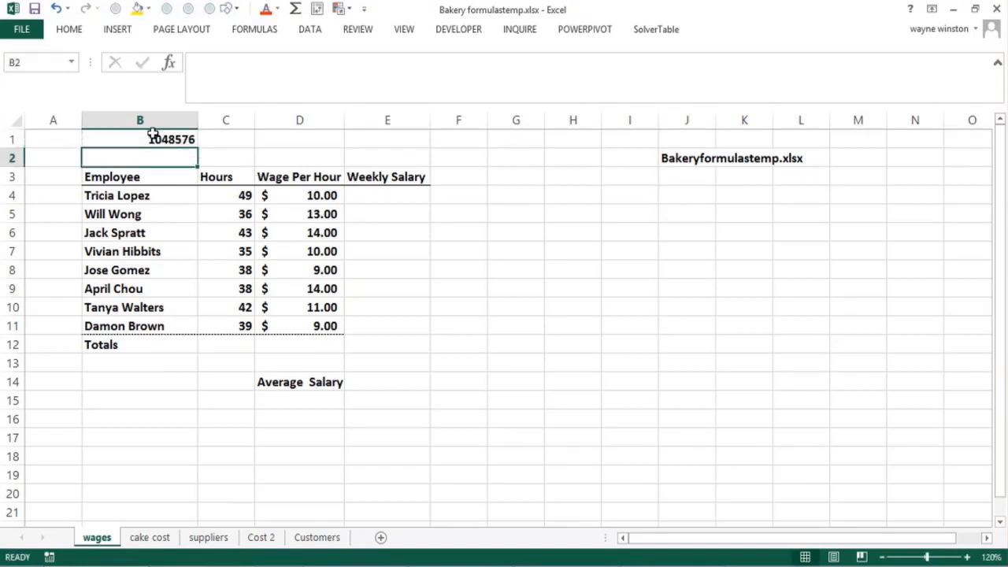
Label cell A1 "rows" and cell A2 "columns".
{"action": "left_click", "coordinate": [226, 139]}
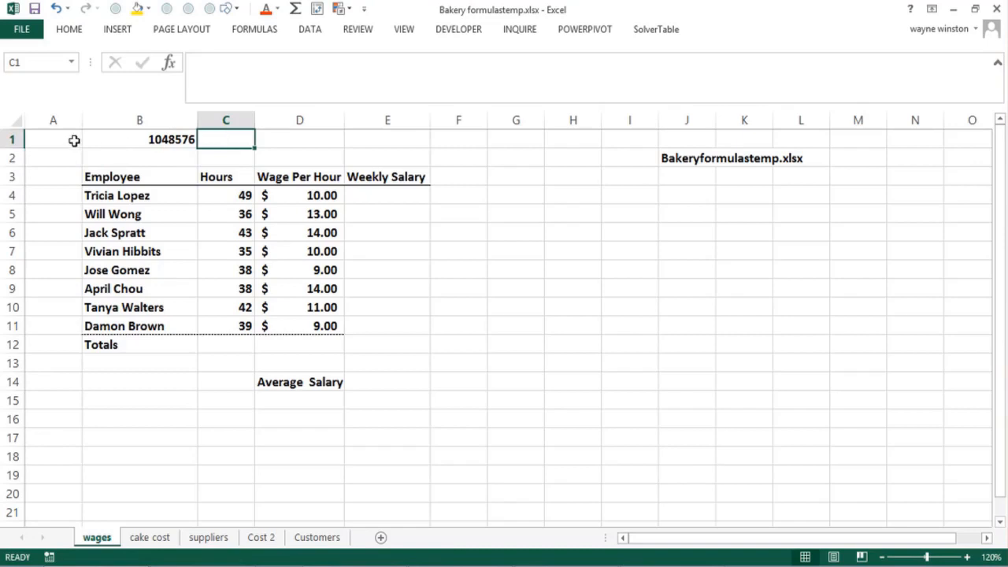
{"action": "left_click", "coordinate": [59, 139]}
{"action": "type", "text": "rows"}
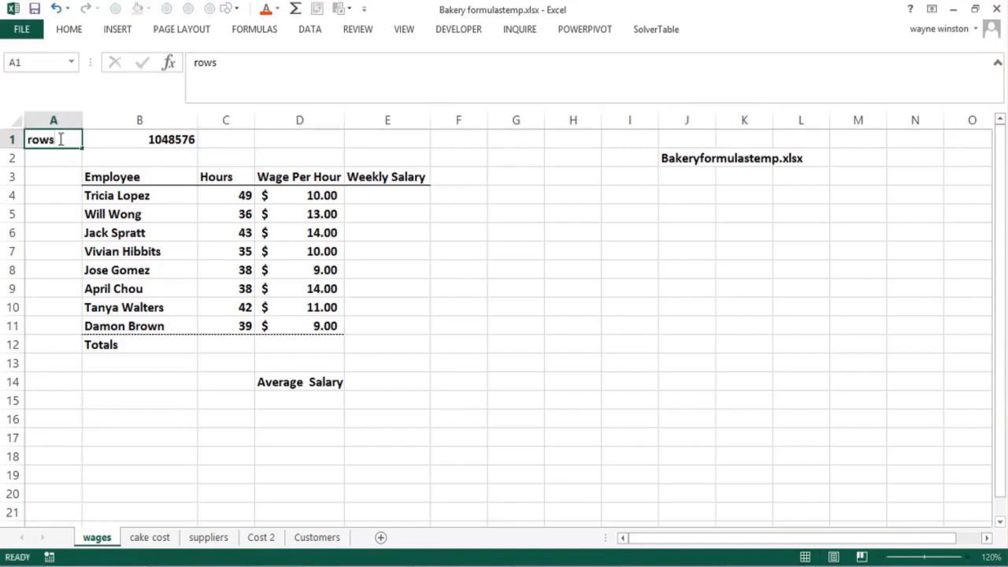
{"action": "key", "text": "Return"}
{"action": "type", "text": "colum"}
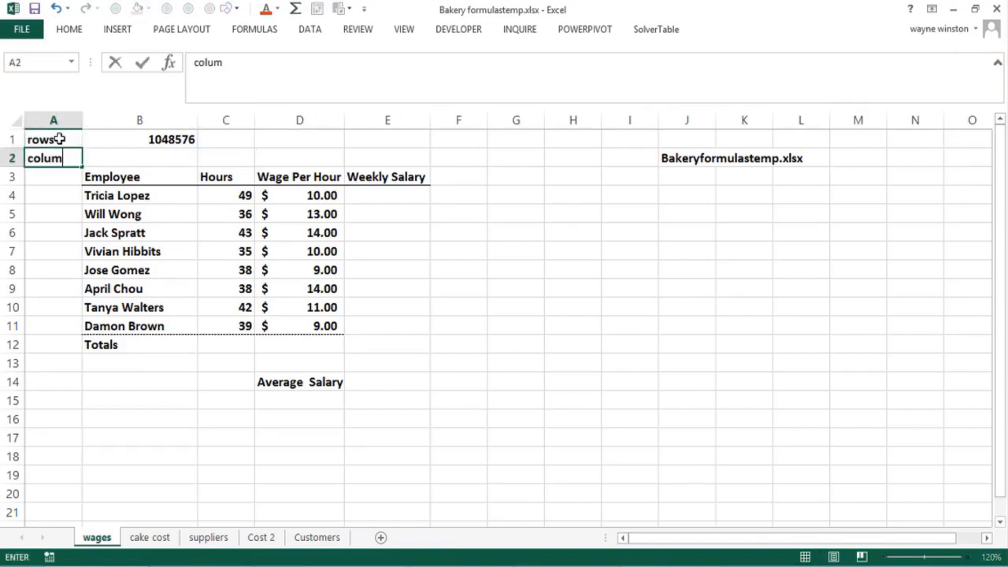
{"action": "type", "text": "ns"}
{"action": "key", "text": "Tab"}
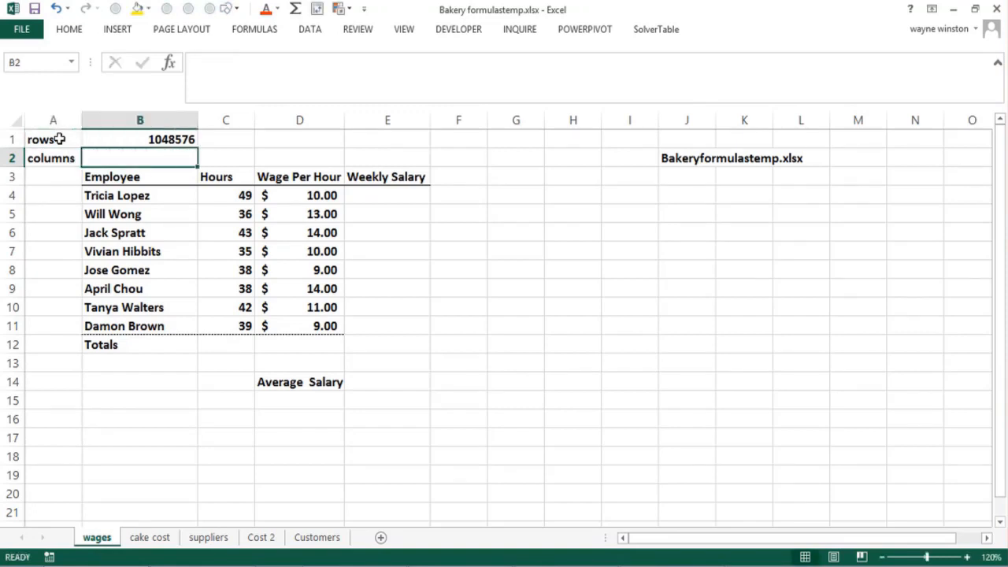
Enter the formula =2^14 in cell B2, beside the columns label.
{"action": "type", "text": "=2^14"}
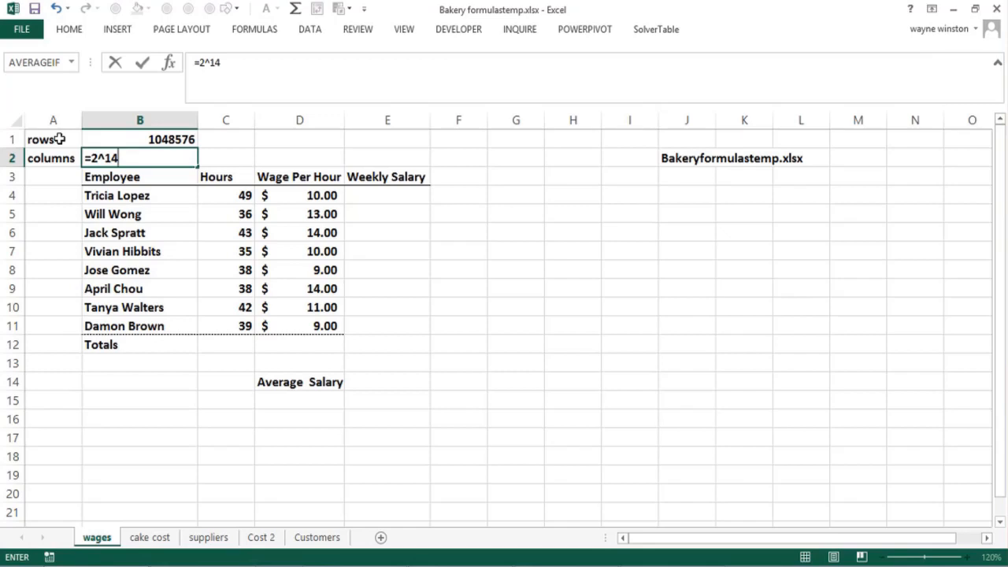
{"action": "key", "text": "Return"}
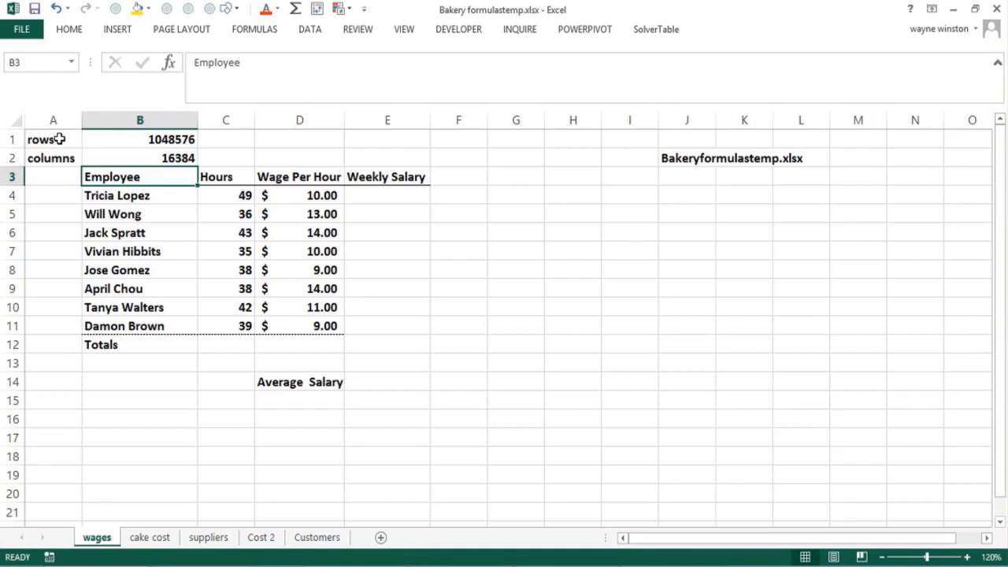
{"action": "left_click", "coordinate": [140, 159]}
{"action": "left_click_drag", "start_coordinate": [200, 160], "coordinate": [237, 163]}
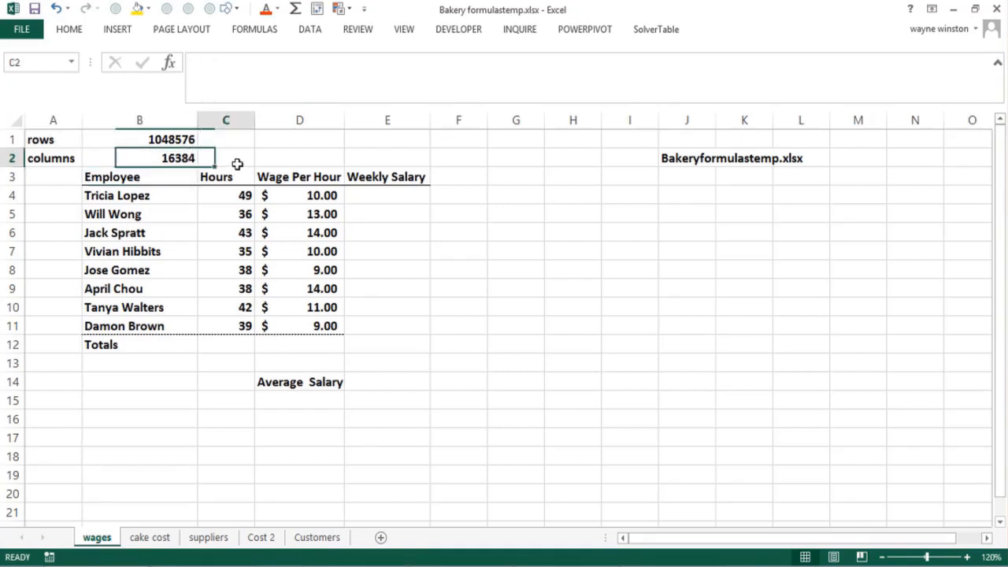
{"action": "left_click", "coordinate": [305, 156]}
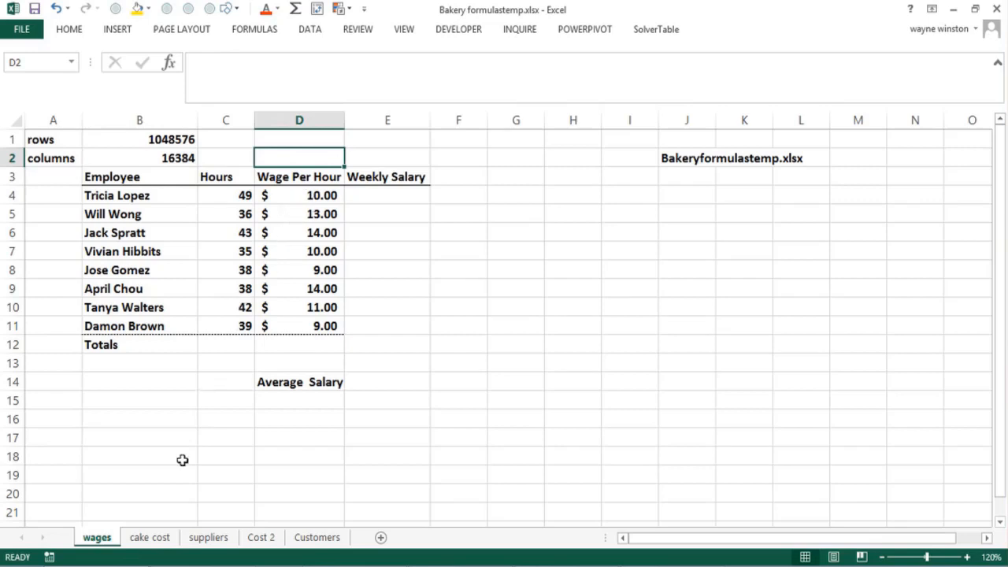
{"action": "left_click", "coordinate": [187, 402]}
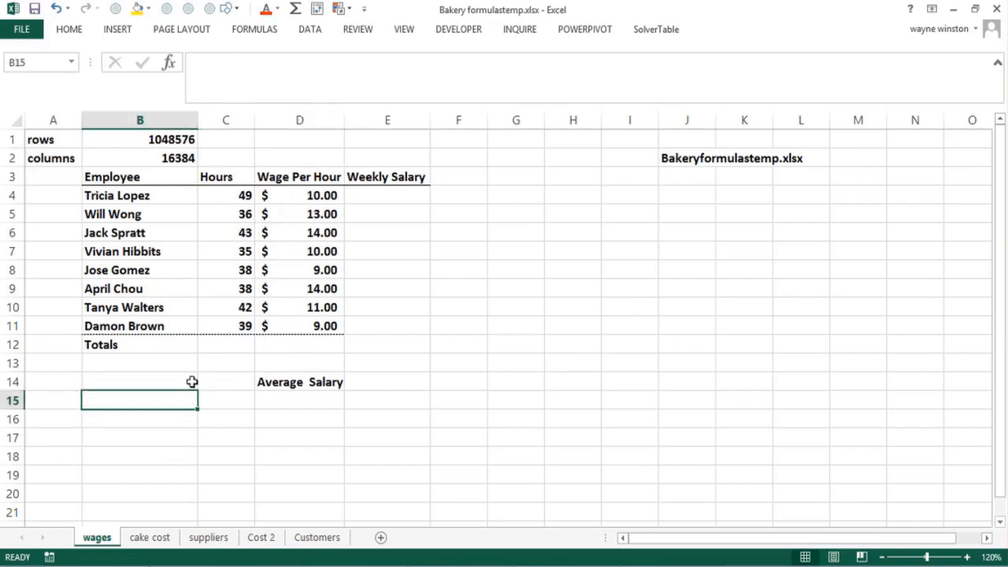
{"action": "left_click", "coordinate": [214, 351]}
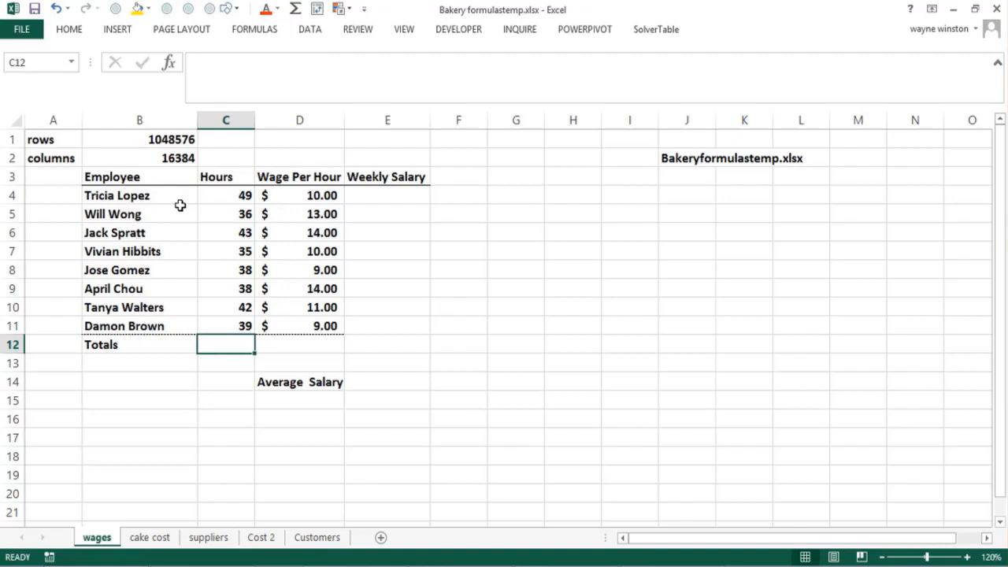
{"action": "left_click", "coordinate": [288, 194]}
{"action": "left_click", "coordinate": [376, 197]}
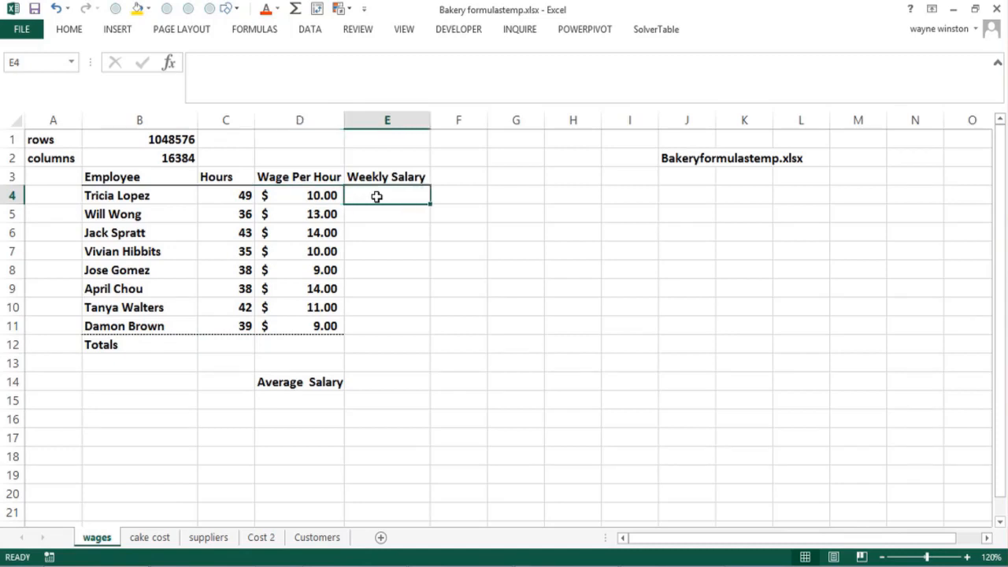
{"action": "left_click", "coordinate": [226, 196]}
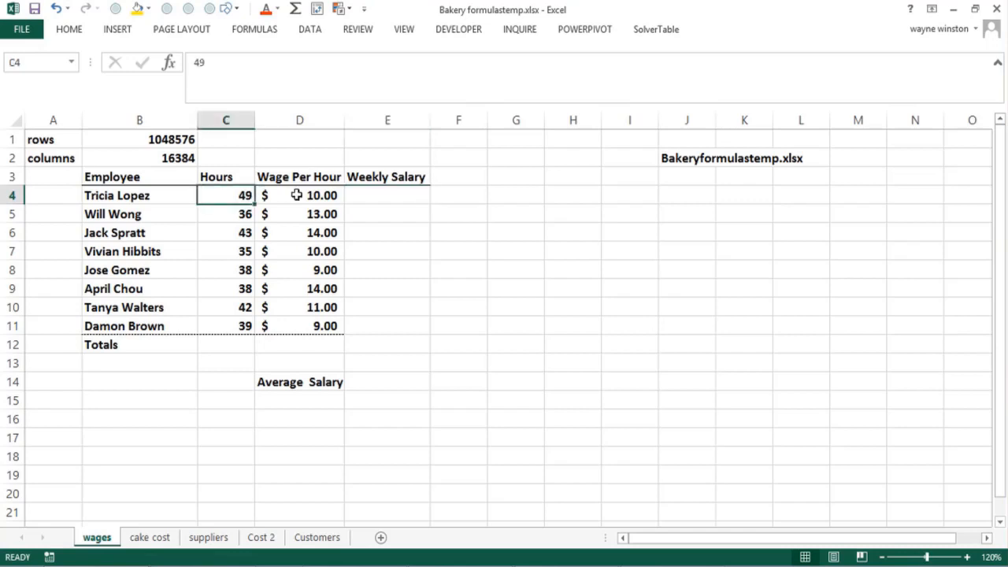
{"action": "left_click", "coordinate": [298, 195]}
Calculate the first employee's weekly salary in E4 with the formula =C4*D4, hours times wage per hour.
{"action": "left_click", "coordinate": [364, 197]}
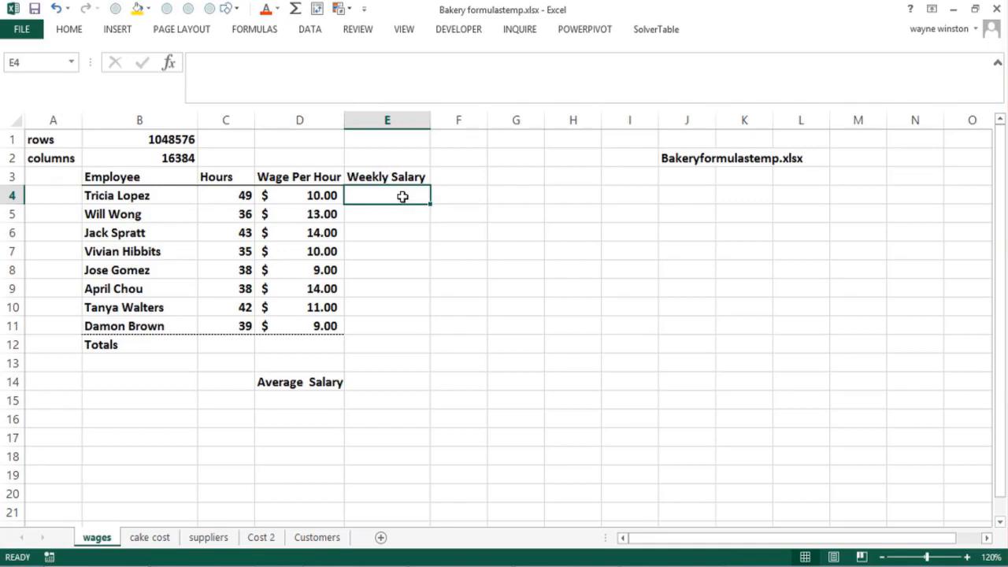
{"action": "type", "text": "="}
{"action": "left_click", "coordinate": [229, 196]}
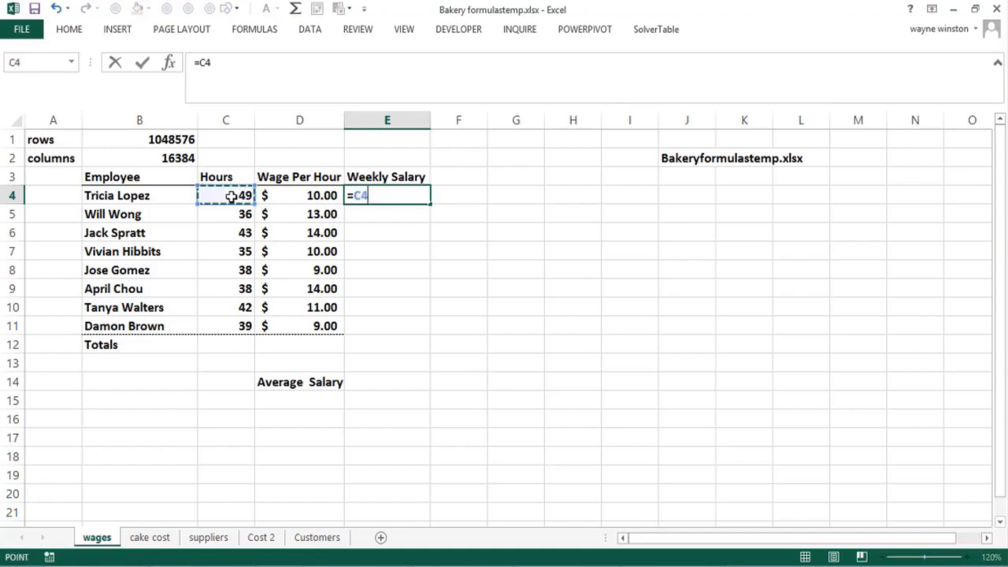
{"action": "type", "text": "*"}
{"action": "left_click", "coordinate": [277, 195]}
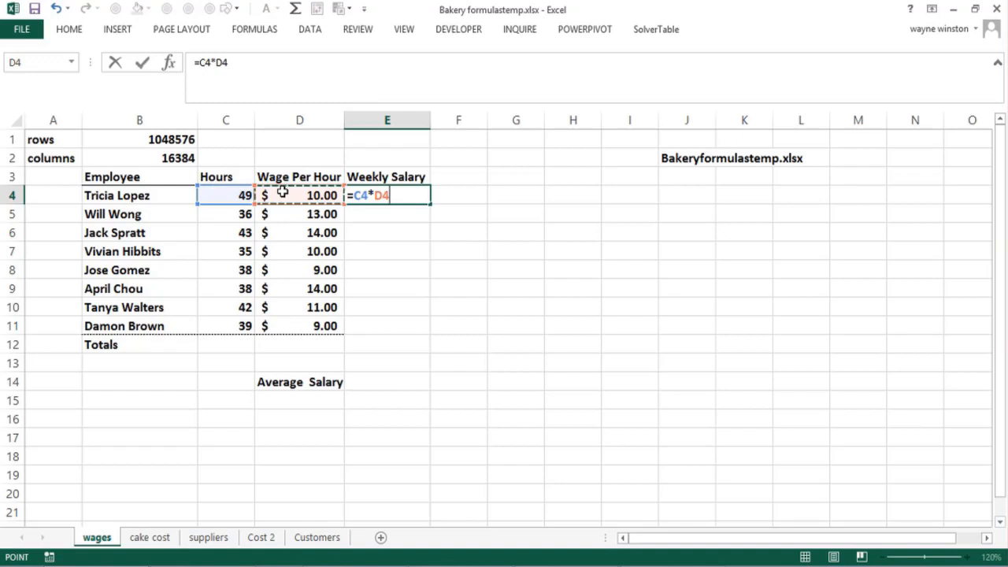
{"action": "key", "text": "Return"}
{"action": "key", "text": "Up"}
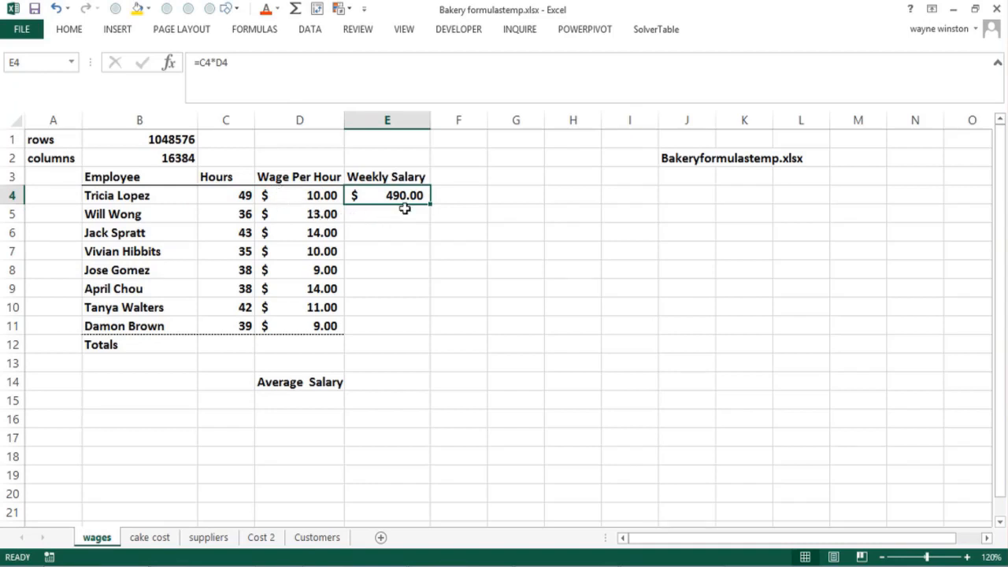
Copy the weekly salary formula from E4 down through E11 for all remaining employees.
{"action": "left_click", "coordinate": [459, 194]}
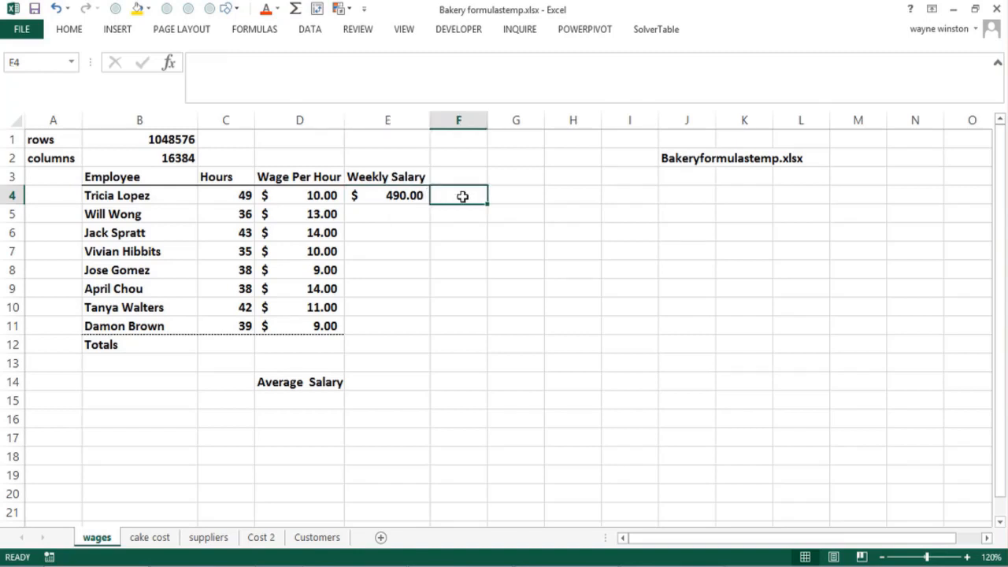
{"action": "left_click", "coordinate": [410, 196]}
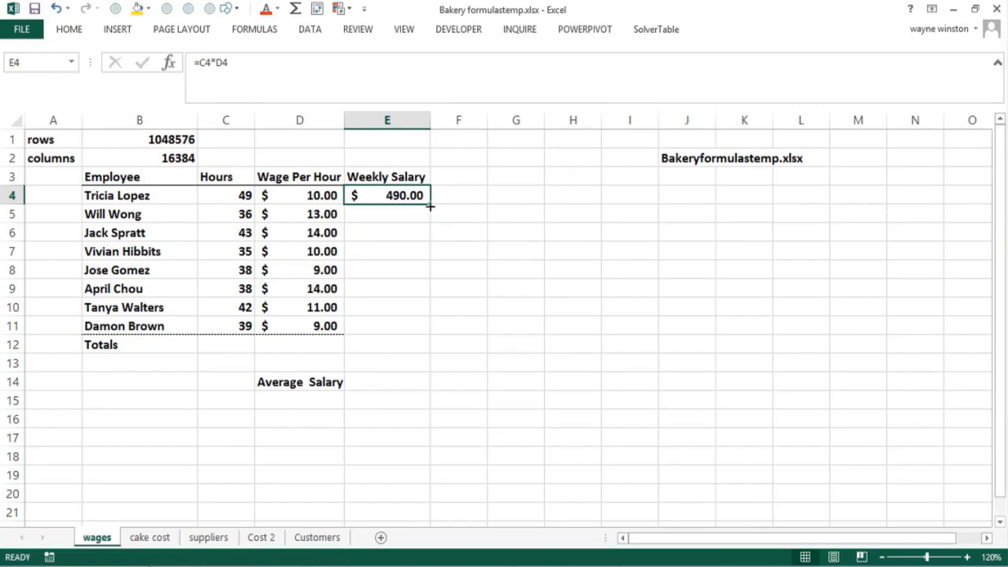
{"action": "left_click_drag", "start_coordinate": [430, 206], "coordinate": [413, 344]}
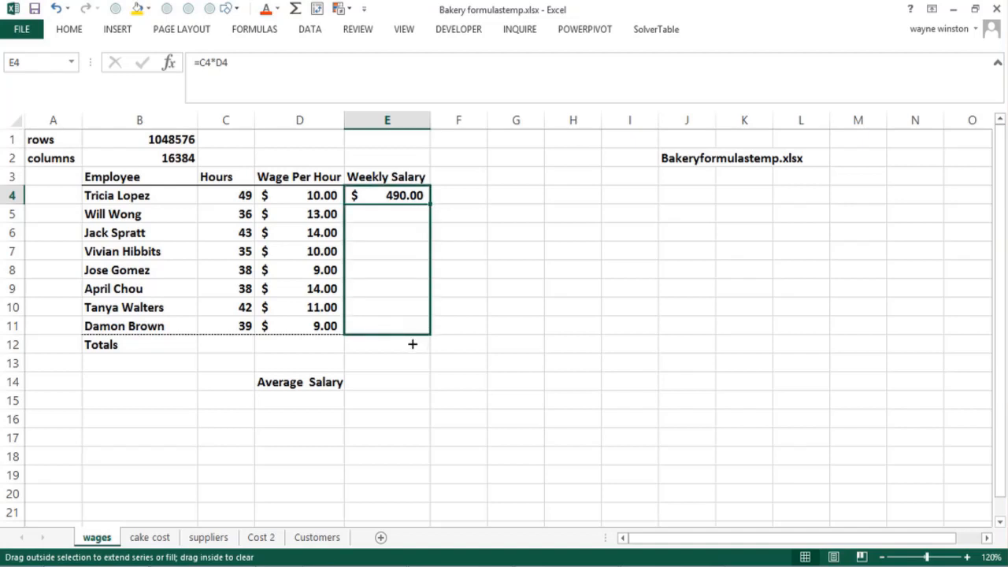
{"action": "left_click_drag", "start_coordinate": [413, 343], "coordinate": [412, 341]}
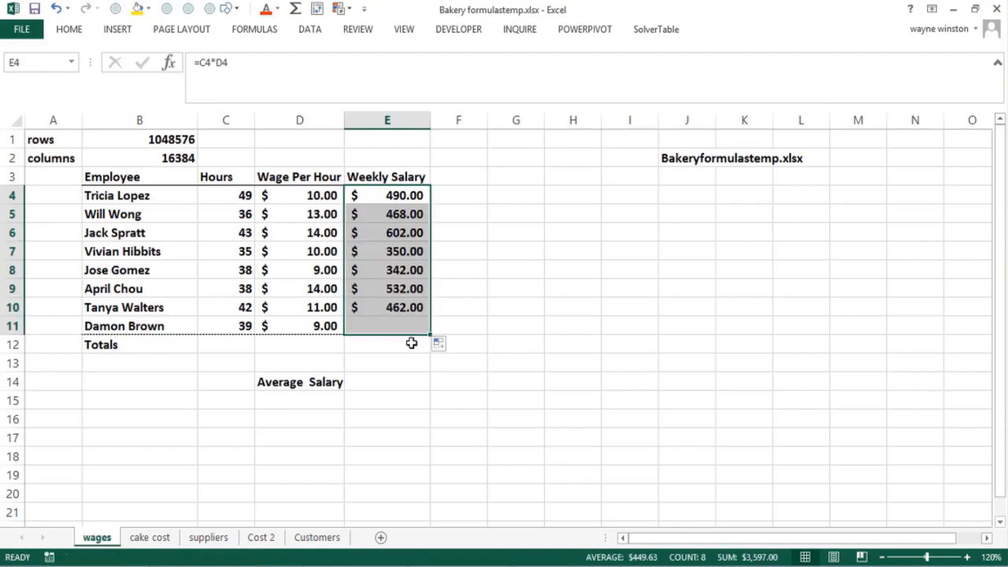
Examine the copied weekly salary formulas, comparing the cell references in E9 with those in E4.
{"action": "left_click", "coordinate": [405, 273]}
{"action": "left_click", "coordinate": [389, 291]}
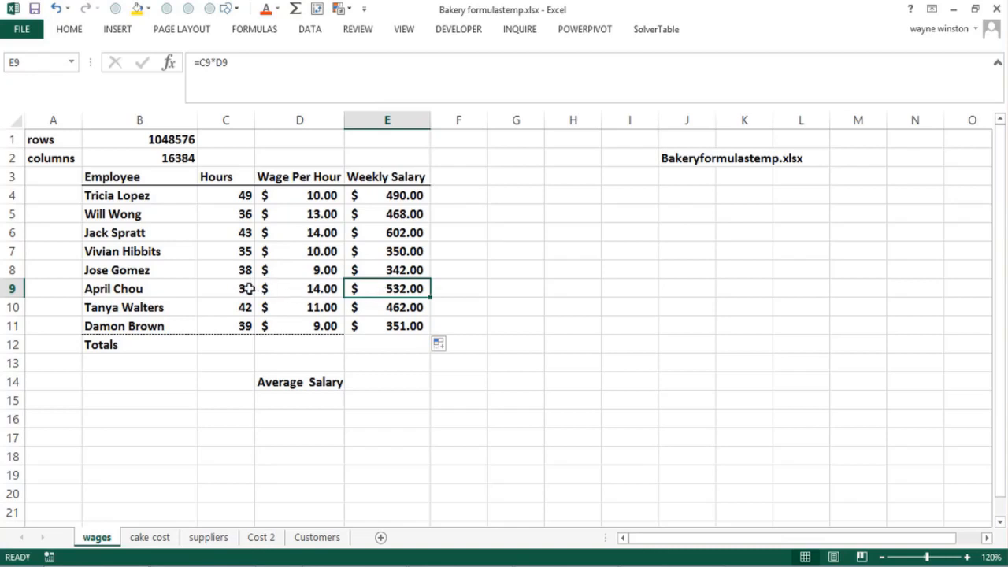
{"action": "left_click", "coordinate": [304, 292]}
{"action": "left_click", "coordinate": [398, 288]}
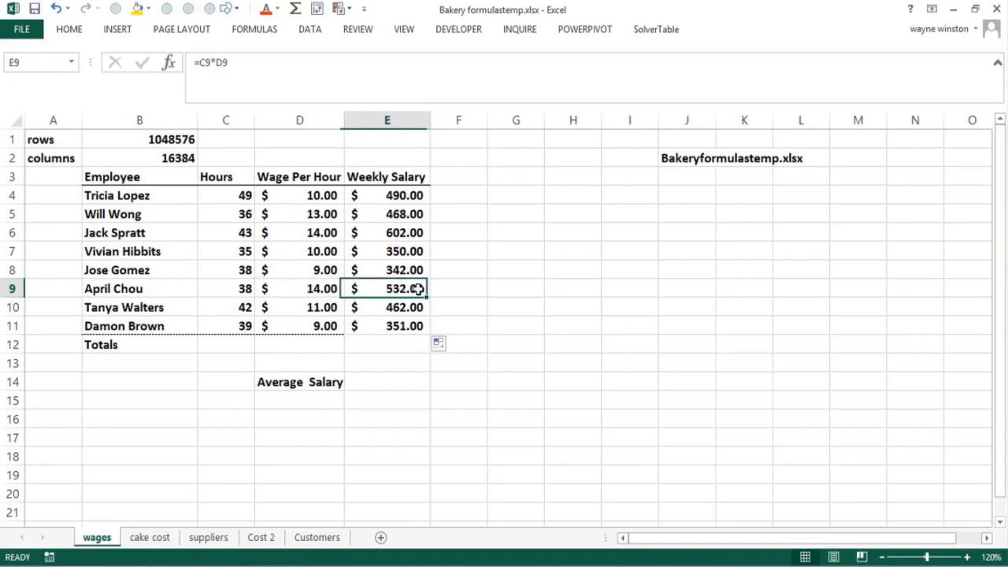
{"action": "left_click", "coordinate": [454, 297]}
{"action": "left_click", "coordinate": [392, 195]}
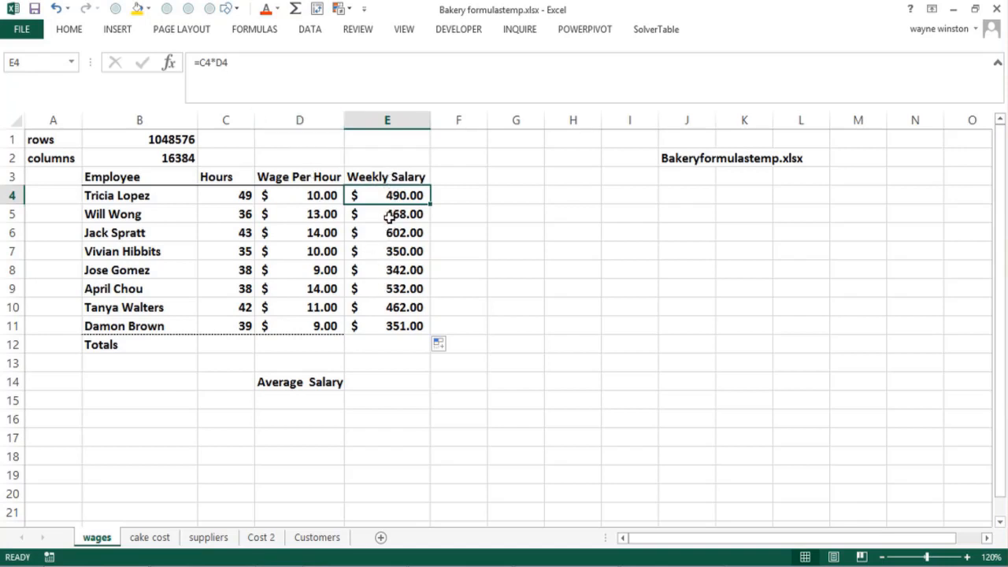
Compute the average salary in E14 with the formula =AVERAGE(E4:E11).
{"action": "left_click", "coordinate": [380, 384]}
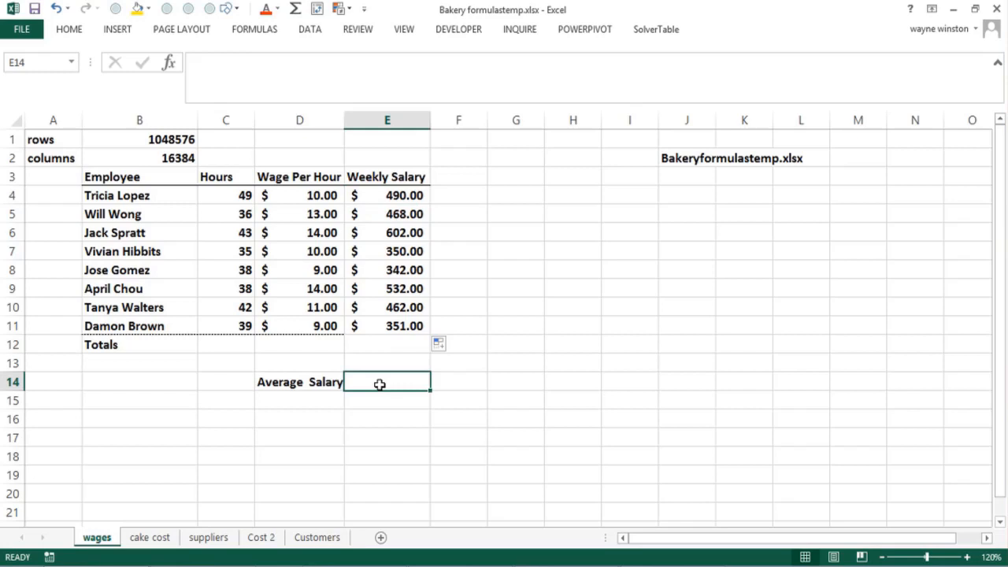
{"action": "type", "text": "=a"}
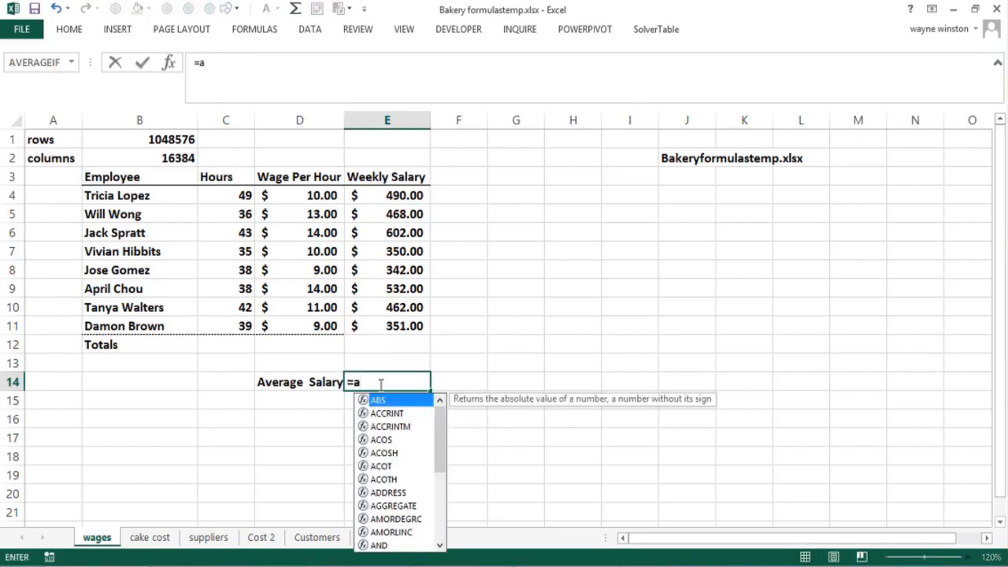
{"action": "type", "text": "v"}
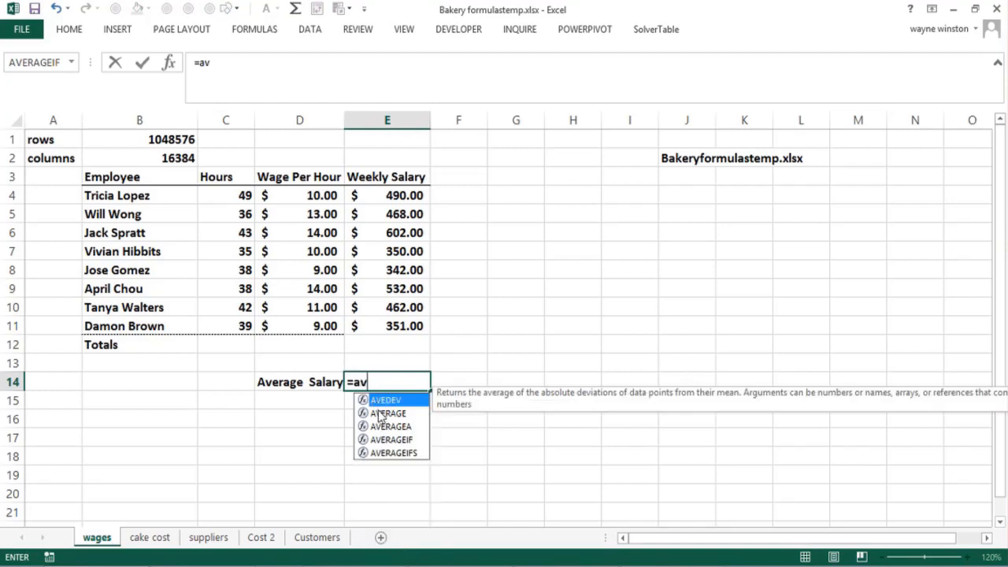
{"action": "left_click", "coordinate": [382, 413]}
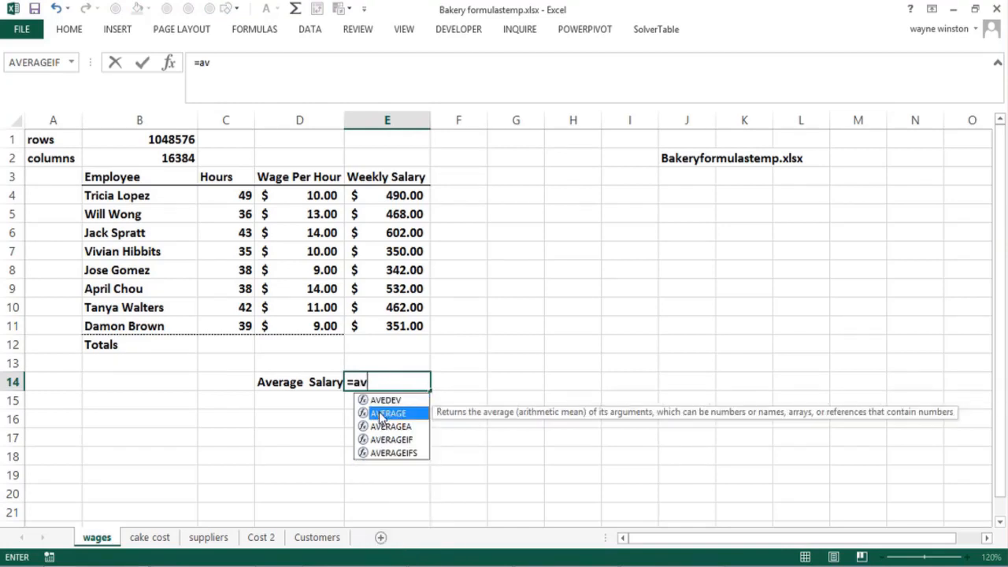
{"action": "double_click", "coordinate": [381, 413]}
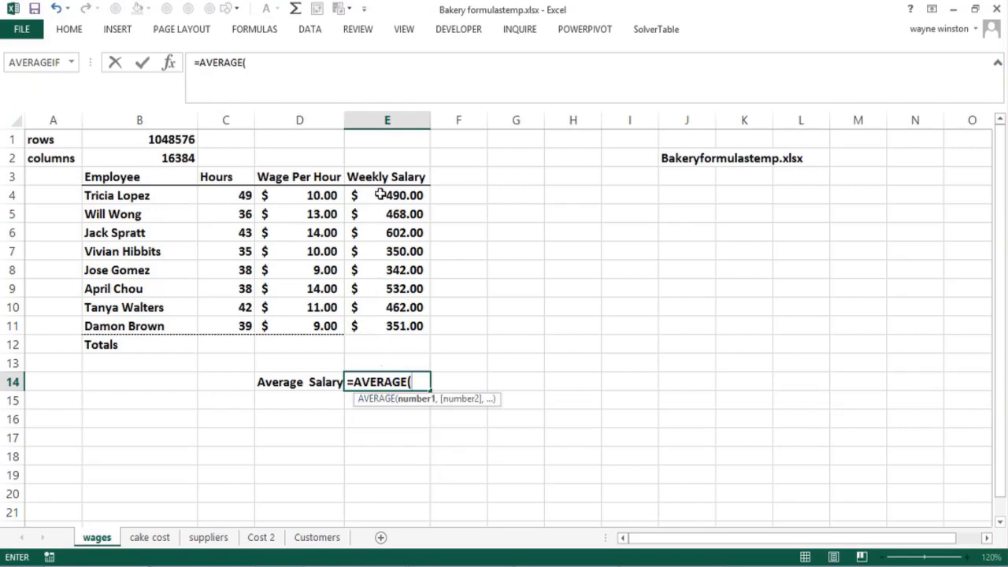
{"action": "left_click_drag", "start_coordinate": [379, 194], "coordinate": [386, 321]}
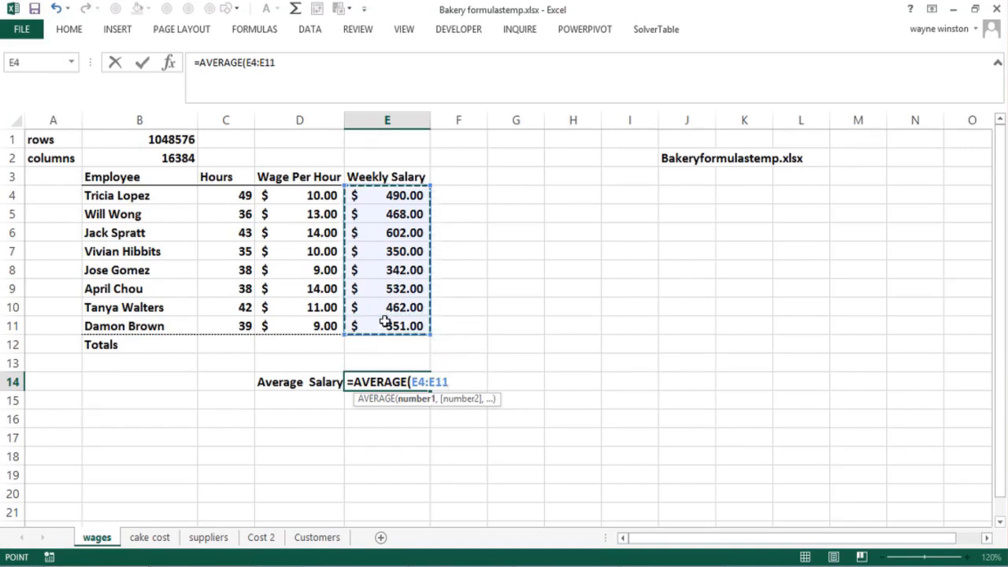
{"action": "type", "text": ")"}
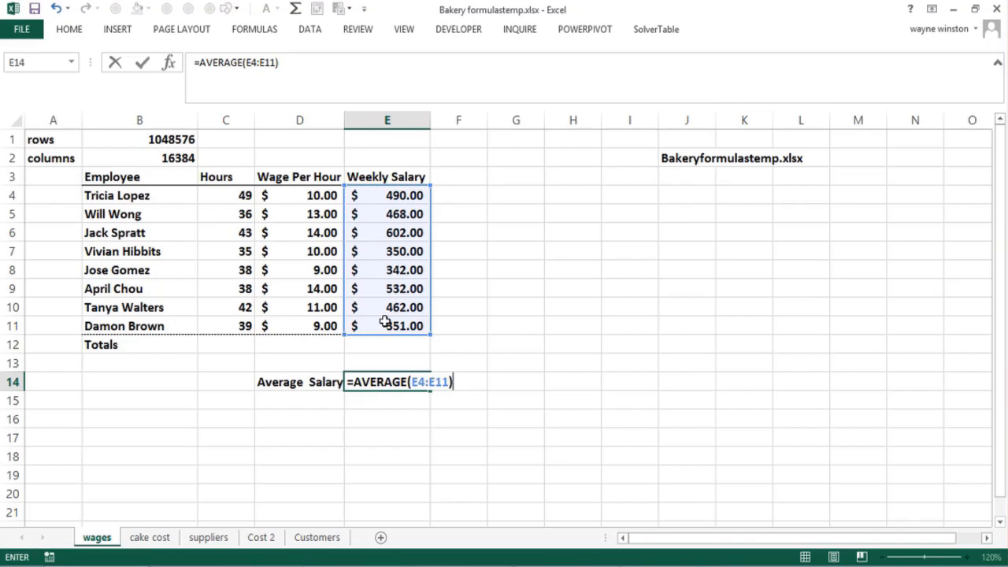
{"action": "key", "text": "Return"}
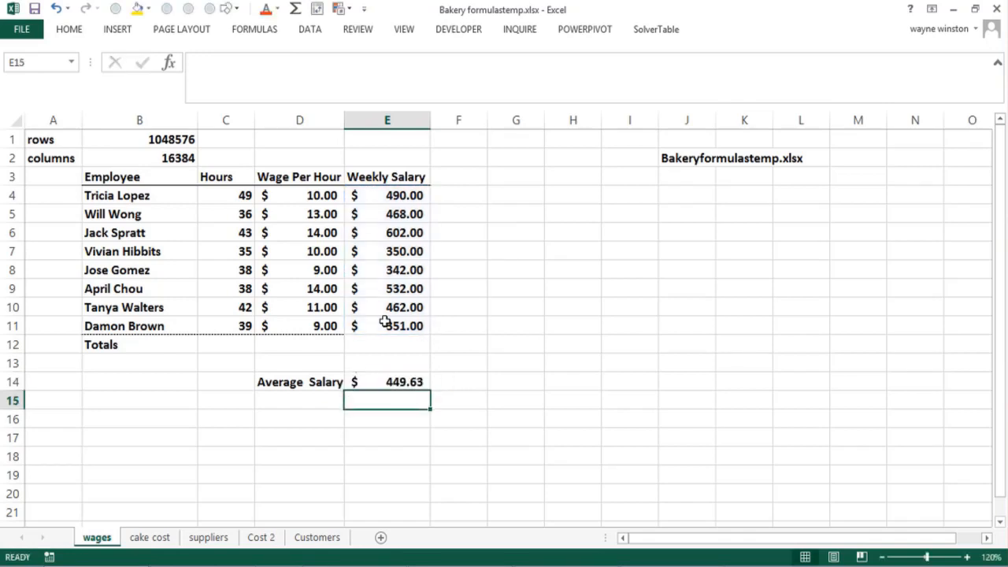
Open the cake cost worksheet.
{"action": "left_click", "coordinate": [154, 537]}
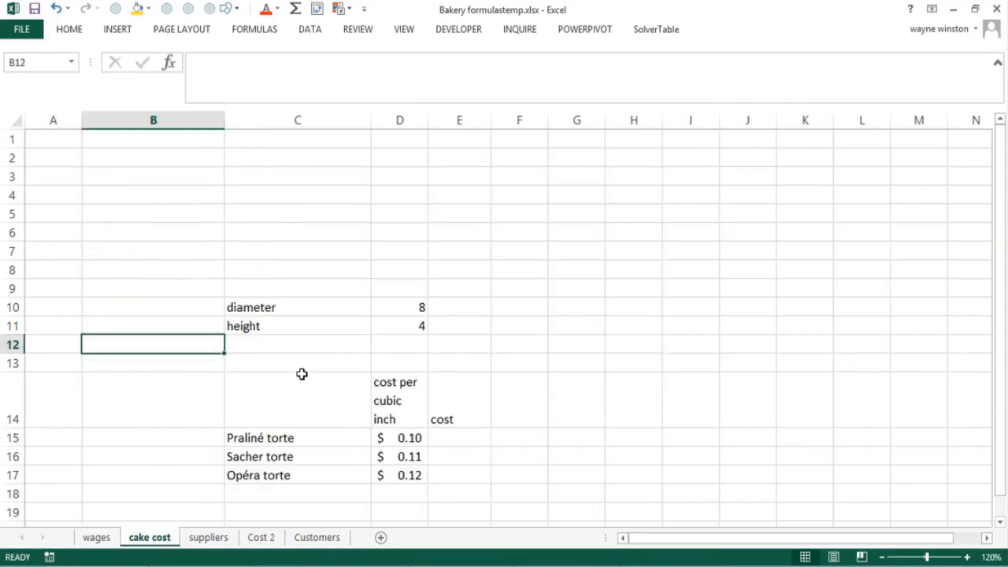
Enter the label Volume of cake in C6 of the cake cost worksheet.
{"action": "left_click", "coordinate": [319, 235]}
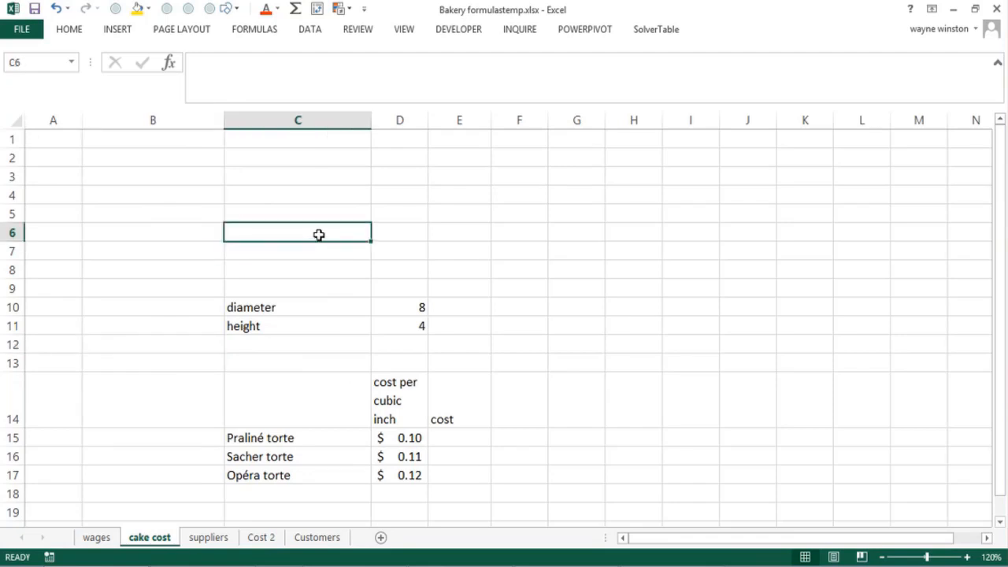
{"action": "type", "text": "Volume of"}
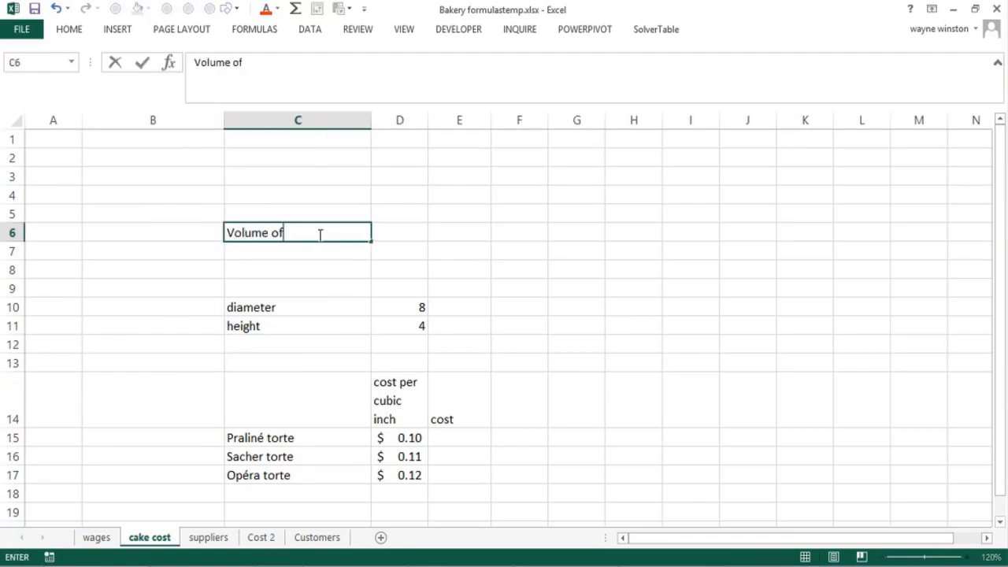
{"action": "type", "text": " cake"}
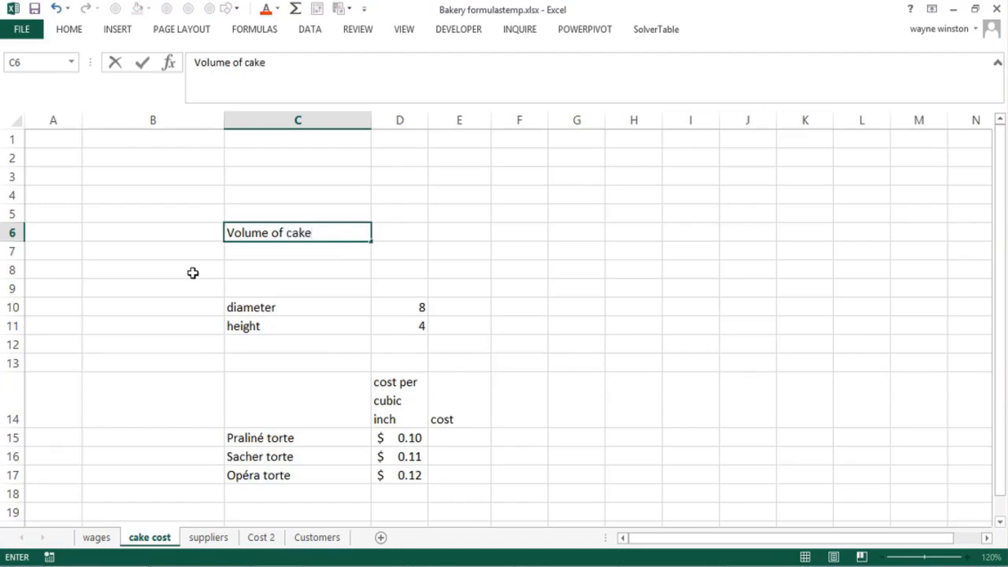
{"action": "left_click", "coordinate": [195, 274]}
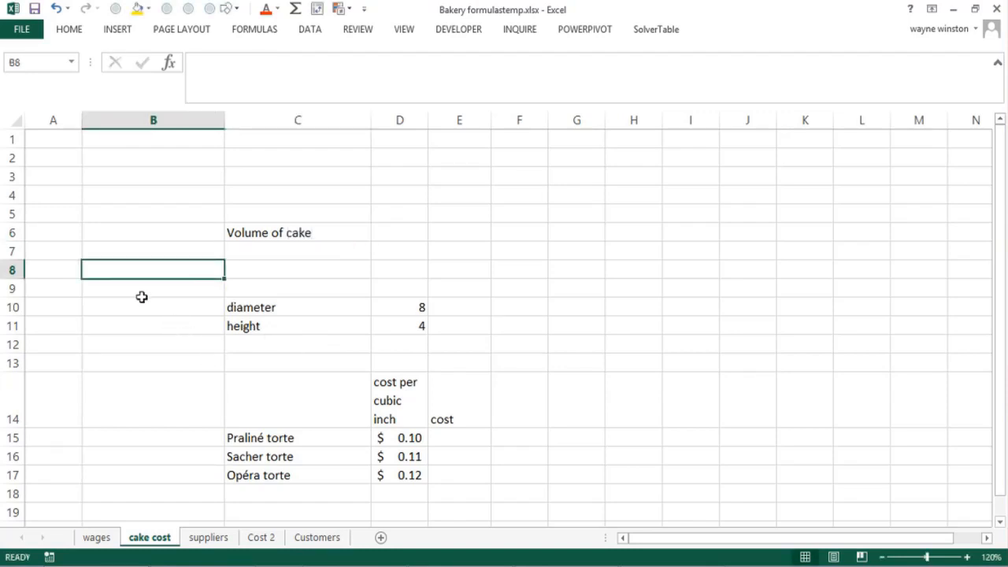
Make all cells of the cake cost worksheet bold.
{"action": "left_click", "coordinate": [14, 124]}
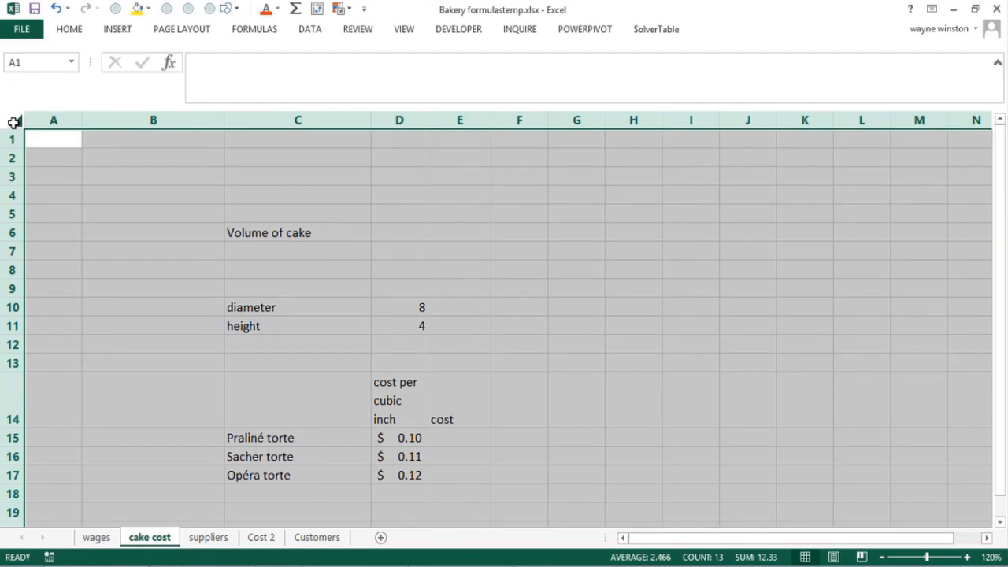
{"action": "key", "text": "ctrl+b"}
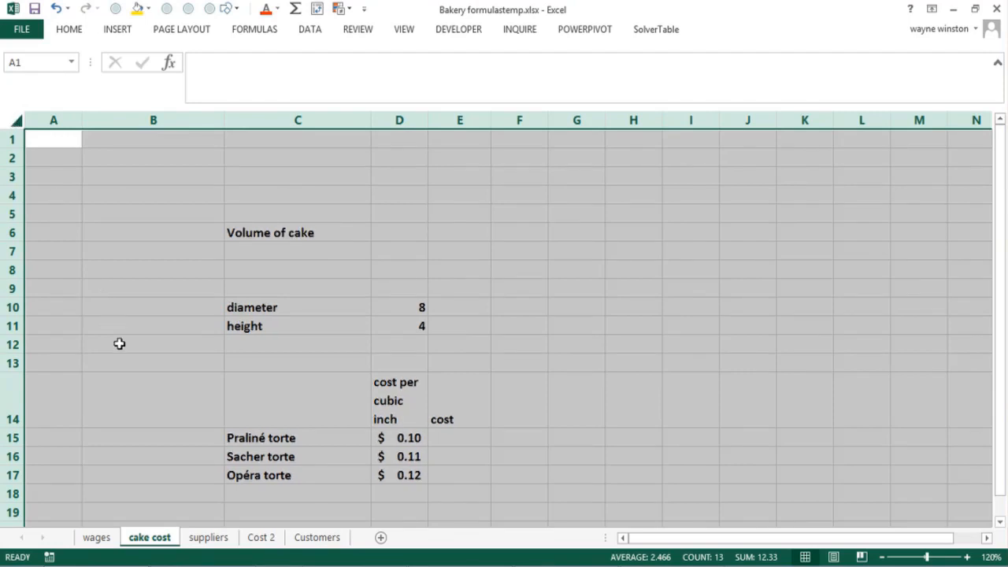
{"action": "left_click", "coordinate": [189, 388]}
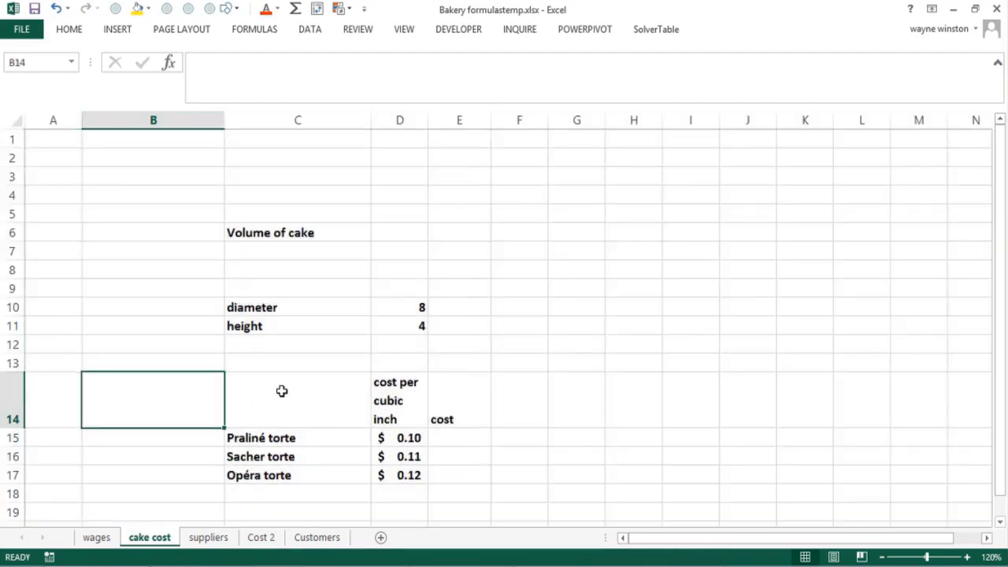
Enter the volume expression pi*radius^2*height as plain text in C7, below the Volume of cake label.
{"action": "left_click", "coordinate": [454, 438]}
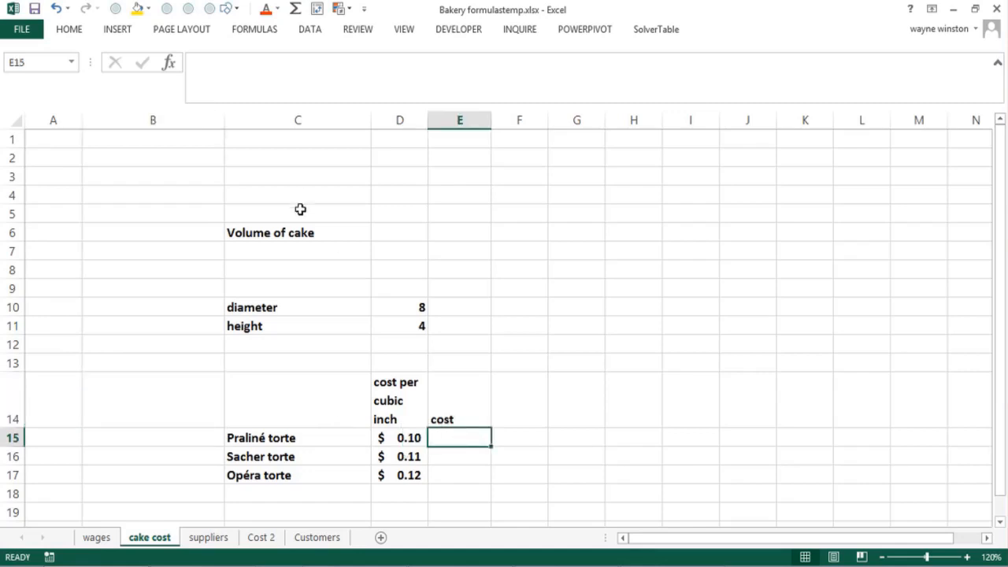
{"action": "left_click", "coordinate": [275, 248]}
{"action": "type", "text": "pi*radius^2*height"}
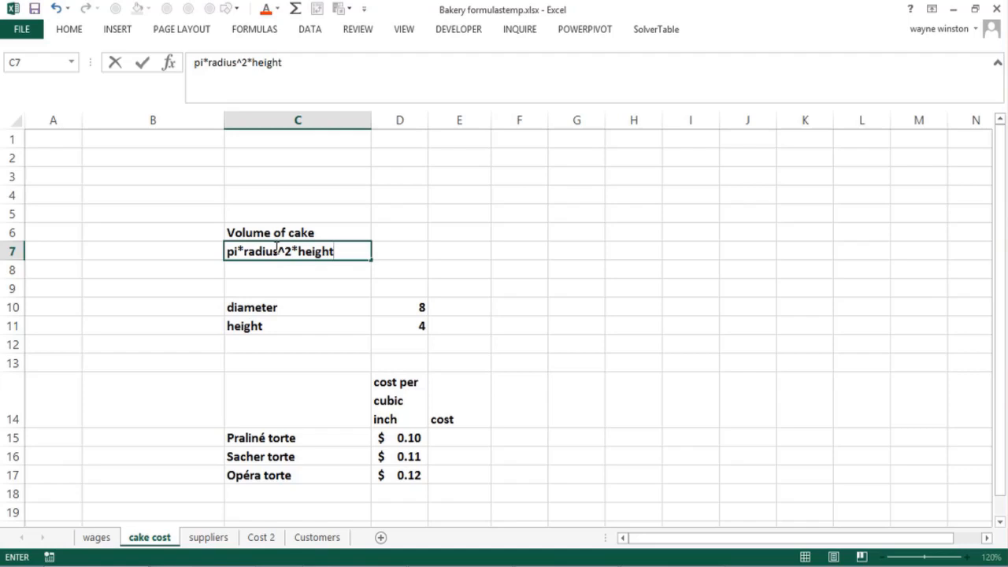
{"action": "key", "text": "Return"}
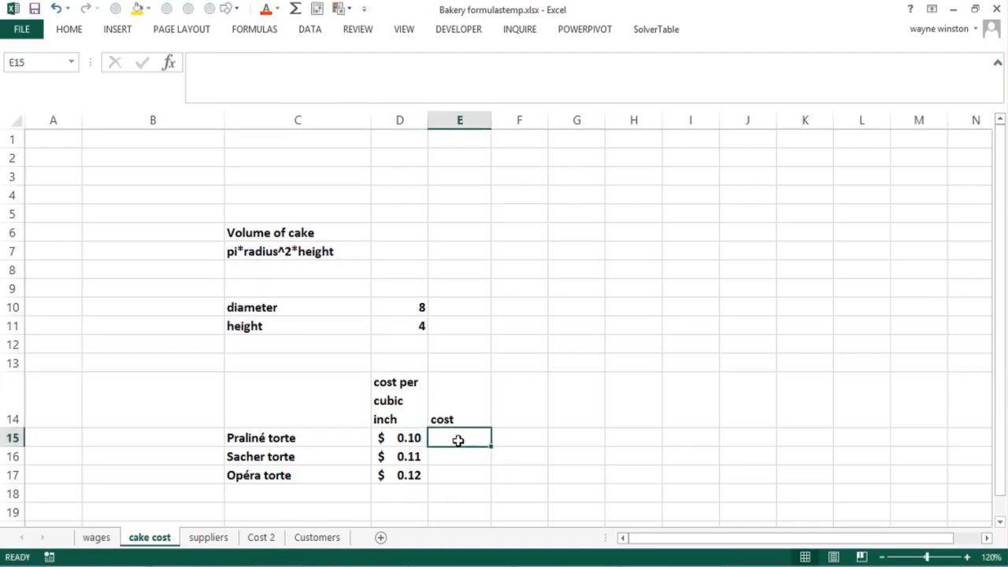
{"action": "type", "text": "="}
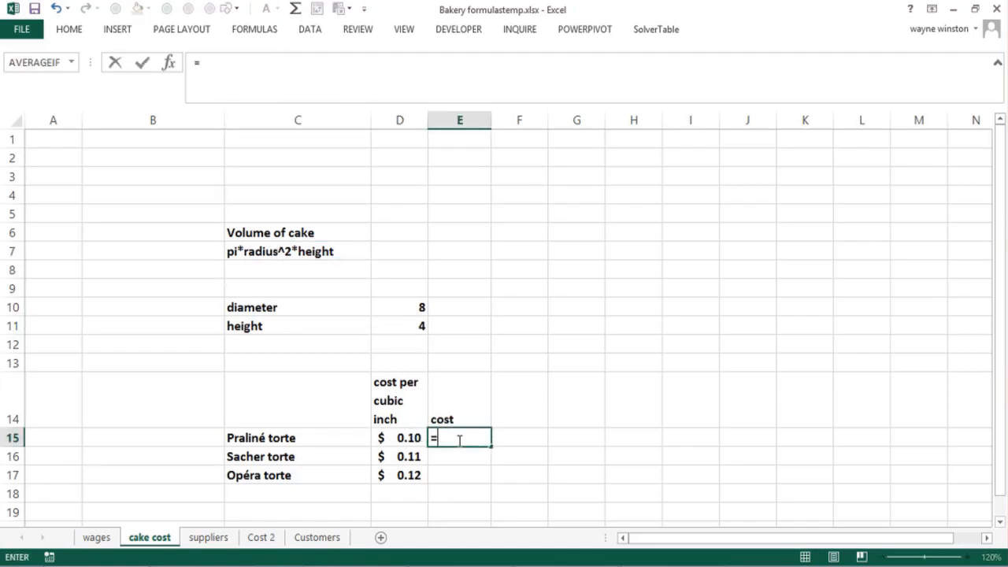
{"action": "type", "text": "pi()"}
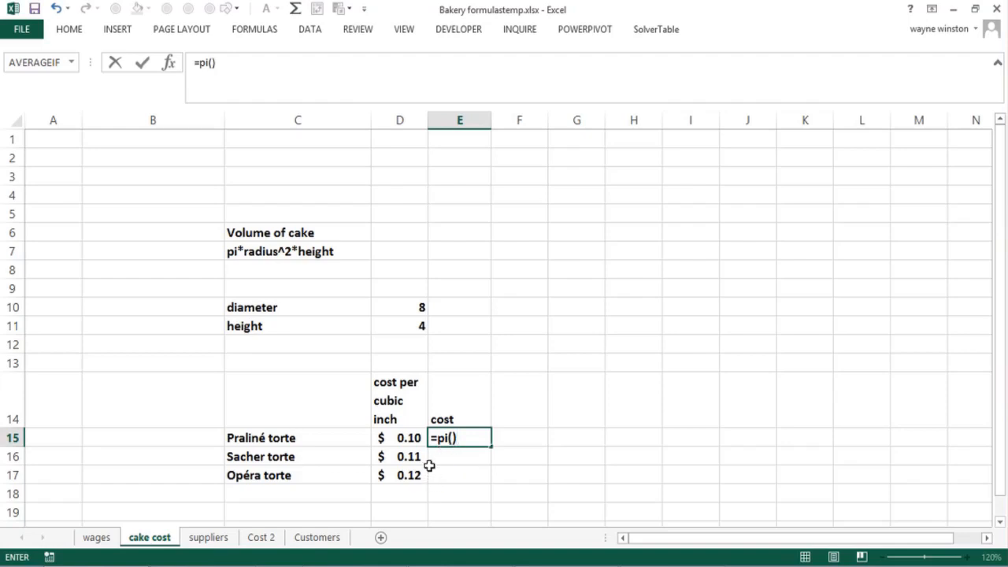
{"action": "key", "text": "Escape"}
Enter the formula =PI() in E6 to demonstrate the PI function.
{"action": "left_click", "coordinate": [476, 235]}
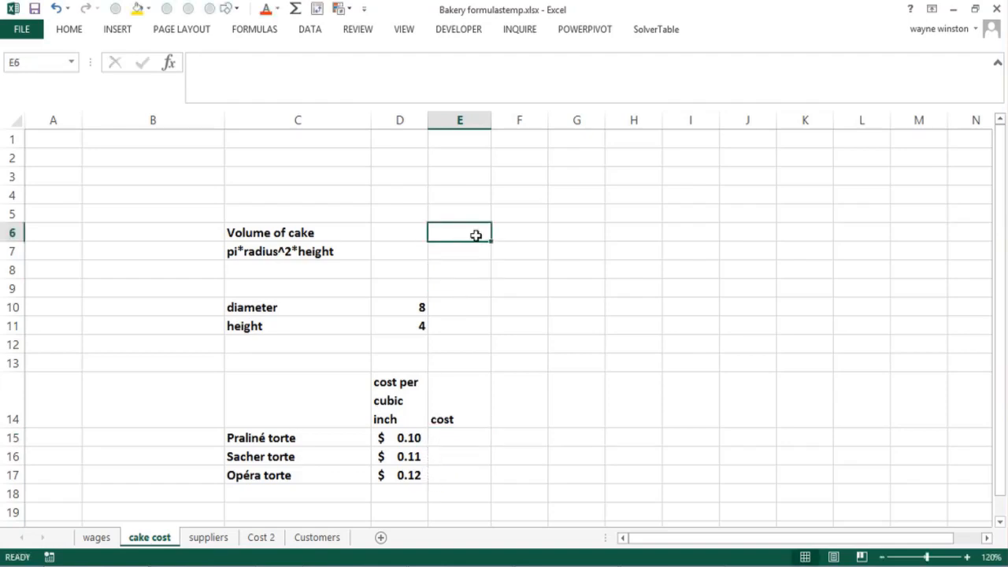
{"action": "type", "text": "=pi()"}
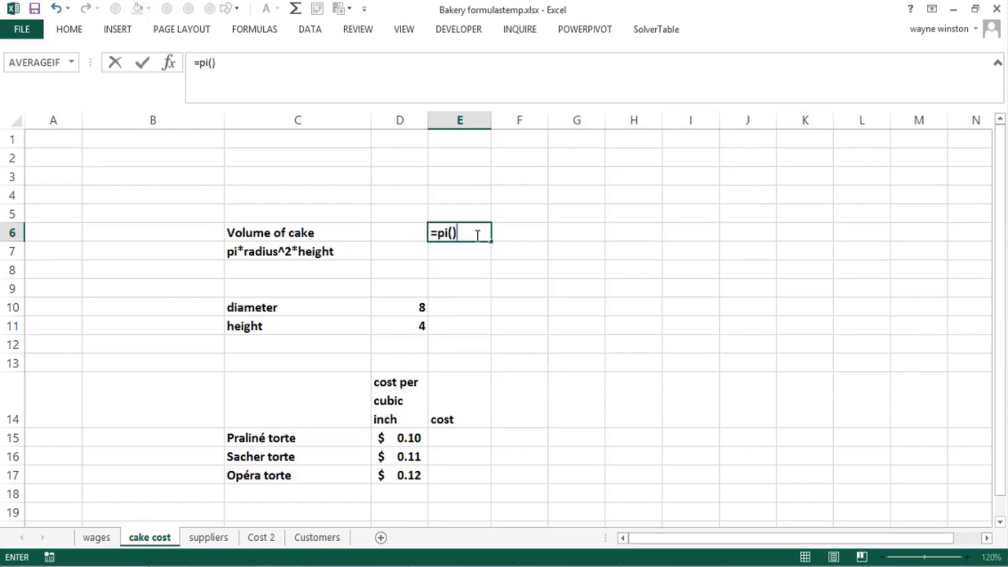
{"action": "key", "text": "Return"}
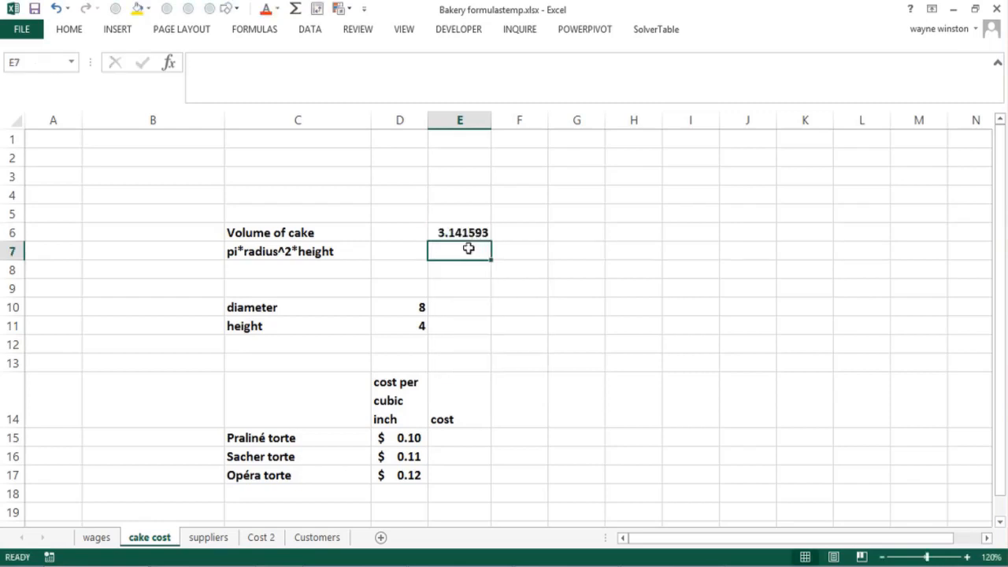
Build the cake volume formula =PI()*(D10/2)^2*D11 in E15, the Praliné torte's cost cell, using the diameter and height cells.
{"action": "key", "text": "Down"}
{"action": "key", "text": "Down"}
{"action": "key", "text": "Down"}
{"action": "key", "text": "Down"}
{"action": "key", "text": "Down"}
{"action": "key", "text": "Down"}
{"action": "key", "text": "Down"}
{"action": "key", "text": "Down"}
{"action": "key", "text": "Down"}
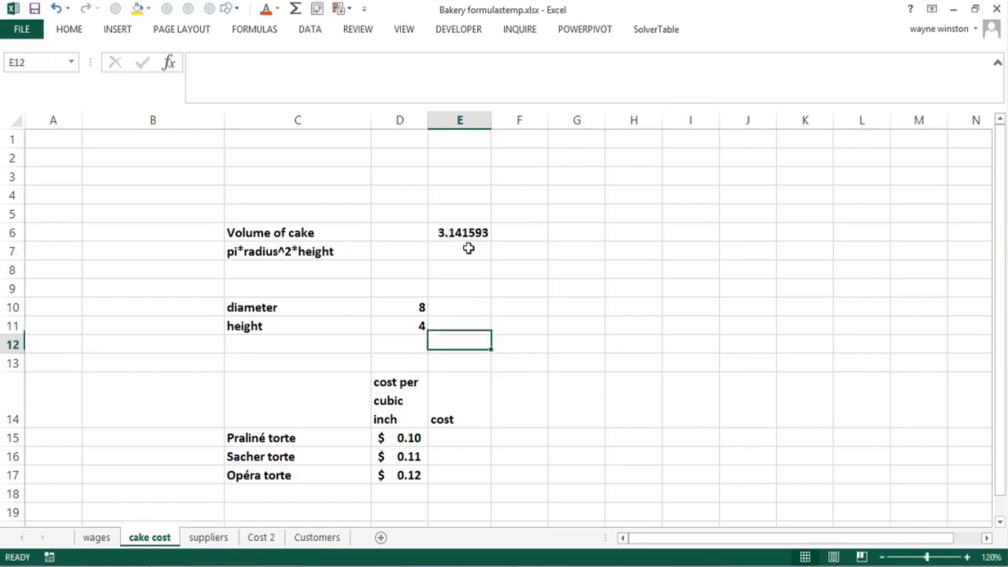
{"action": "key", "text": "Up"}
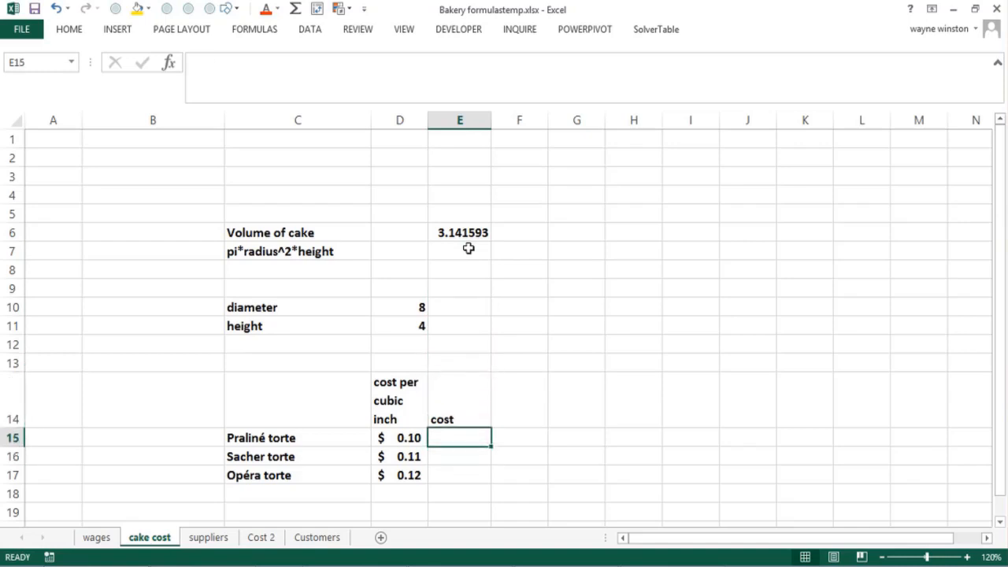
{"action": "type", "text": "=pi()*"}
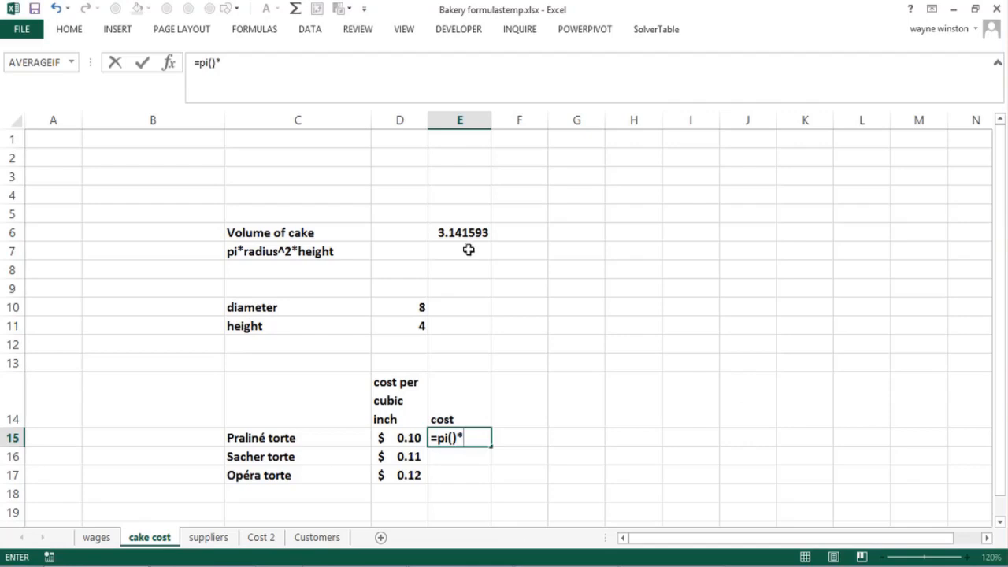
{"action": "type", "text": "("}
{"action": "left_click", "coordinate": [397, 309]}
{"action": "type", "text": "/2)"}
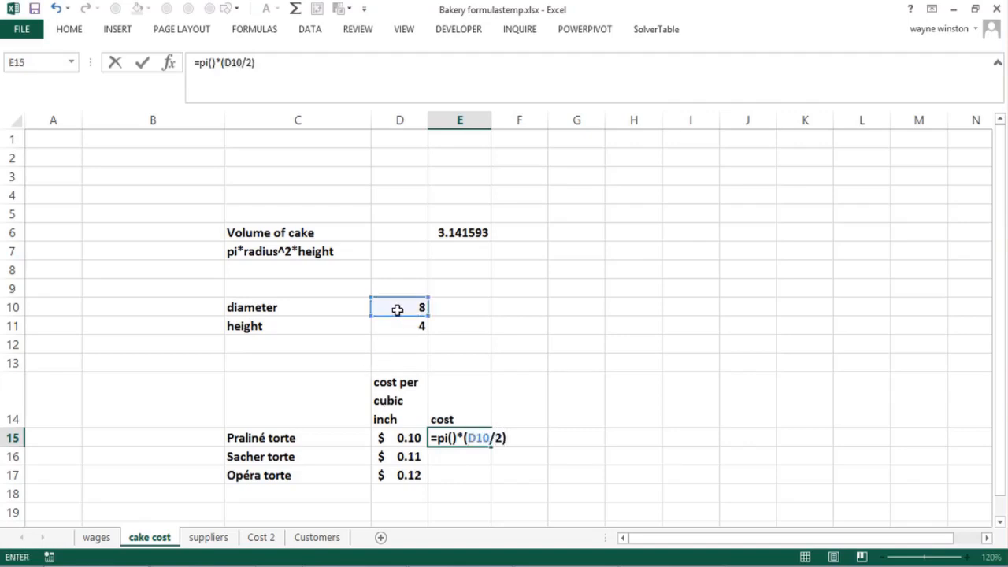
{"action": "type", "text": "^2*"}
{"action": "left_click", "coordinate": [398, 325]}
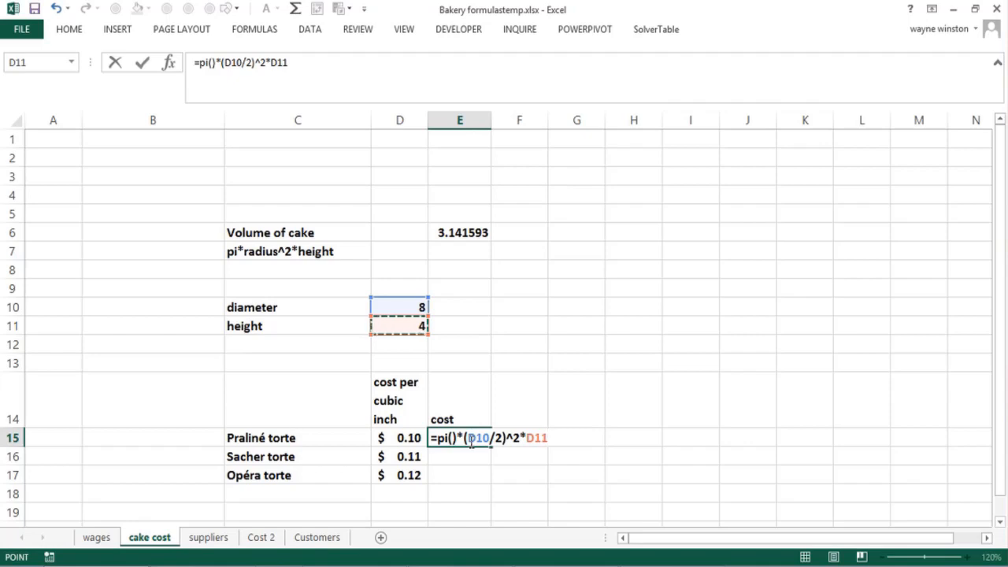
Make the diameter and height references in the E15 formula absolute as $D$10 and $D$11, and commit the formula.
{"action": "left_click_drag", "start_coordinate": [468, 438], "coordinate": [490, 438]}
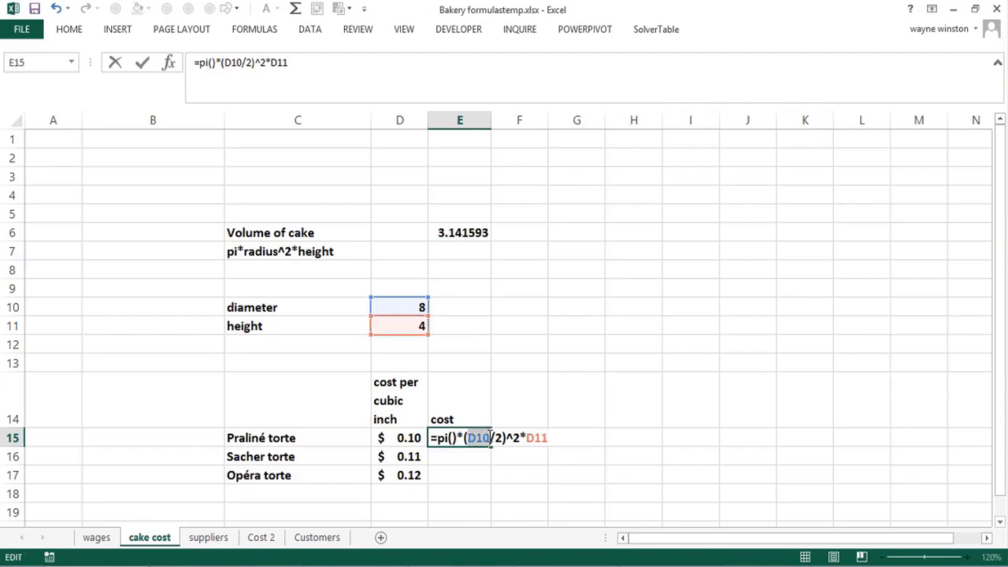
{"action": "key", "text": "F4"}
{"action": "key", "text": "F4"}
{"action": "key", "text": "F4"}
{"action": "key", "text": "F4"}
{"action": "key", "text": "F4"}
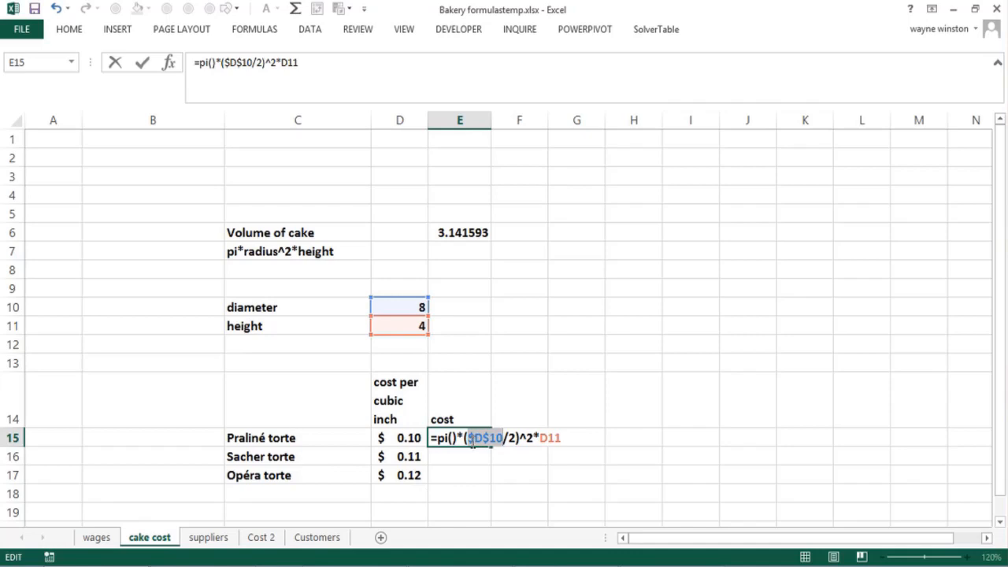
{"action": "left_click_drag", "start_coordinate": [539, 438], "coordinate": [564, 437]}
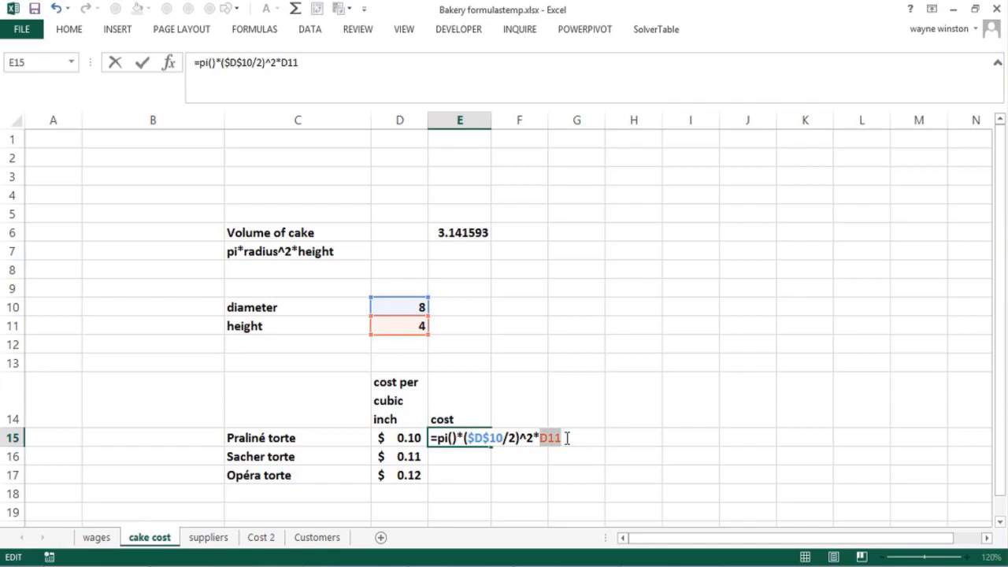
{"action": "key", "text": "F4"}
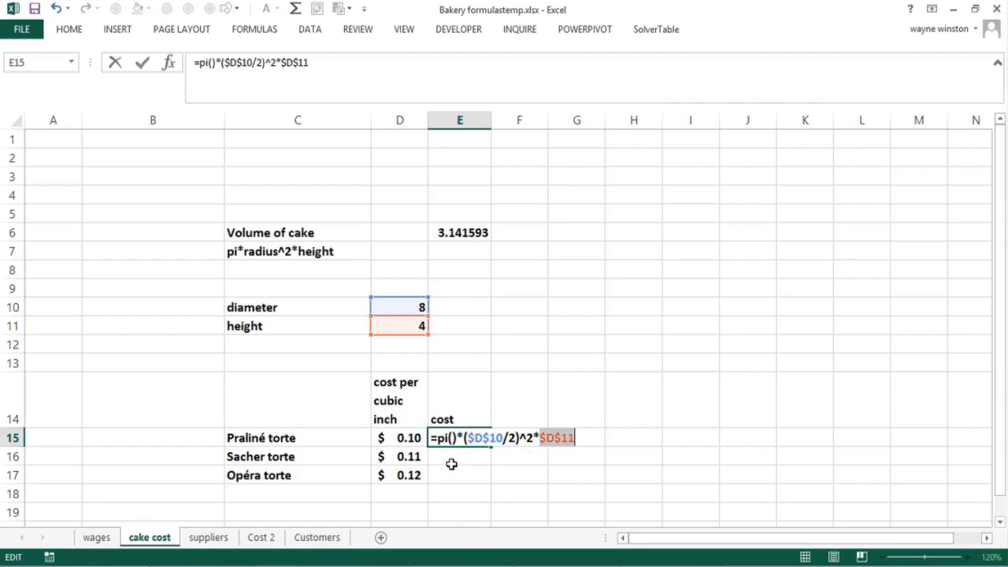
{"action": "key", "text": "Return"}
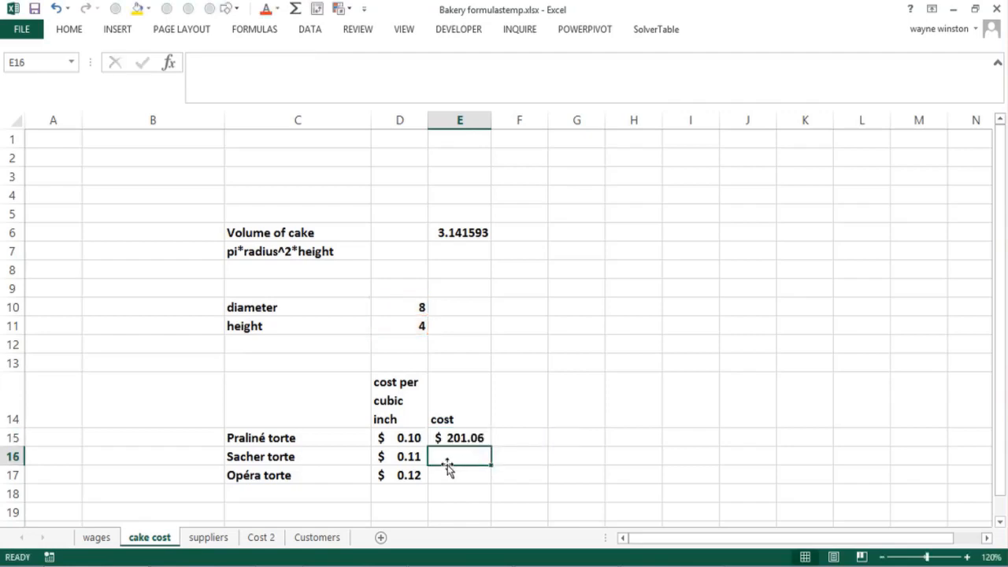
Multiply the volume formula in E15 by the Praliné torte's cost per cubic inch in D15.
{"action": "left_click", "coordinate": [460, 439]}
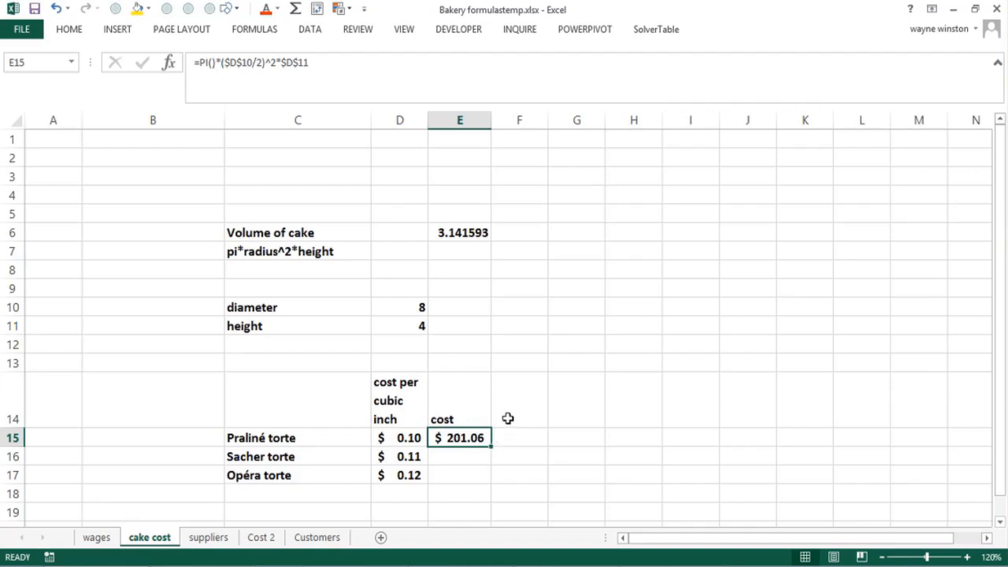
{"action": "left_click", "coordinate": [319, 66]}
{"action": "type", "text": "*"}
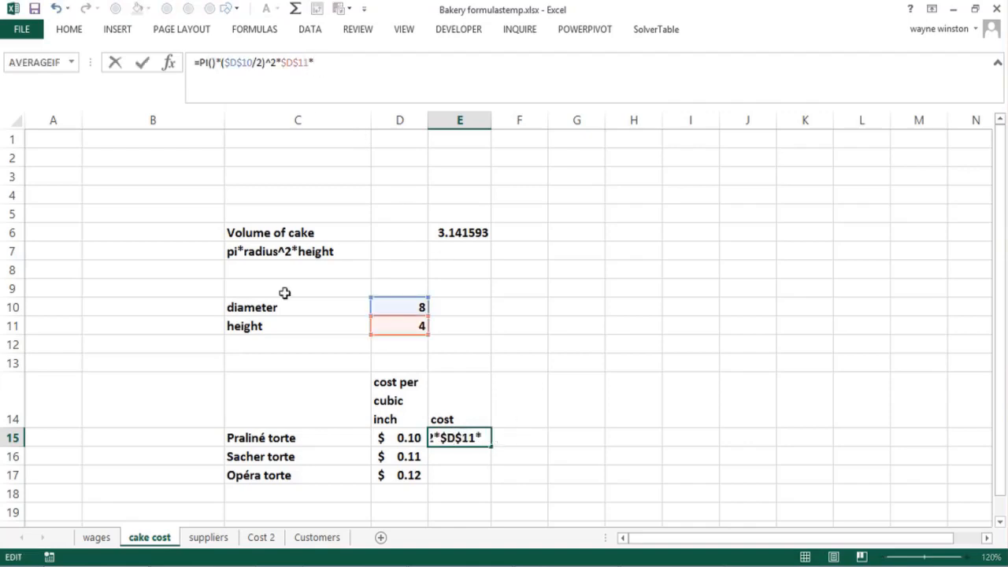
{"action": "left_click", "coordinate": [404, 434]}
{"action": "key", "text": "Return"}
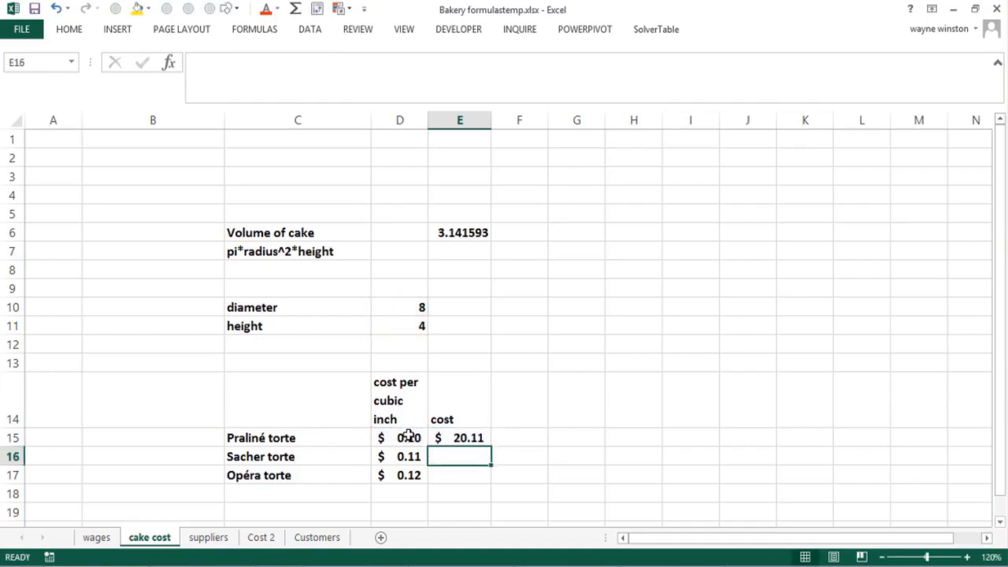
Copy the cost formula from E15 down through E17 for the Sacher and Opéra tortes.
{"action": "left_click", "coordinate": [474, 437]}
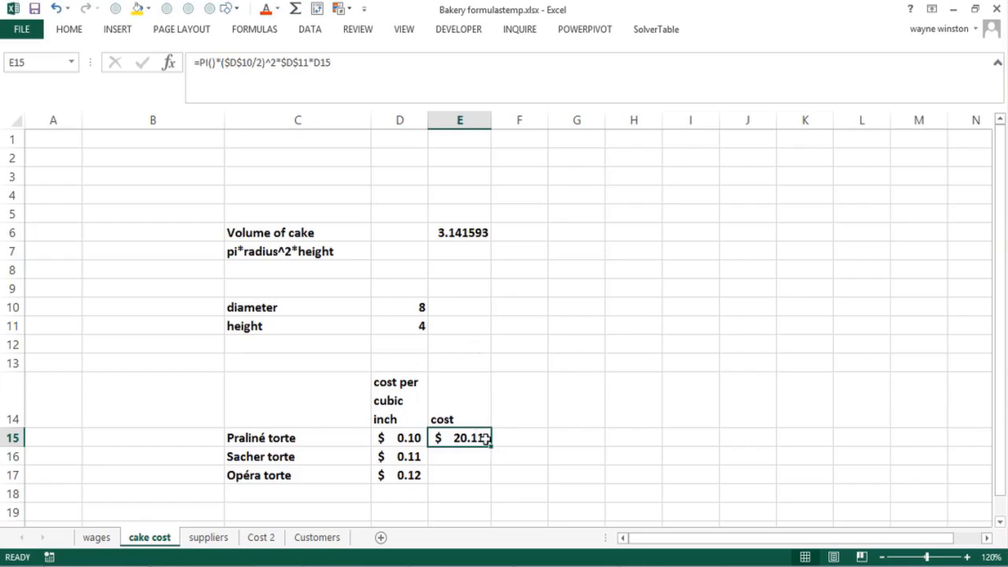
{"action": "left_click_drag", "start_coordinate": [491, 448], "coordinate": [496, 482]}
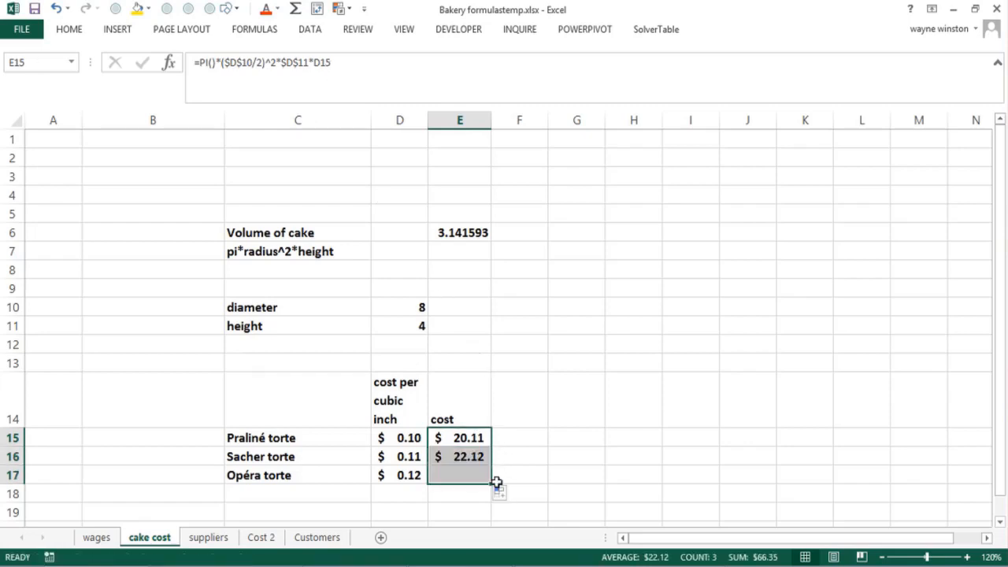
{"action": "left_click", "coordinate": [554, 478]}
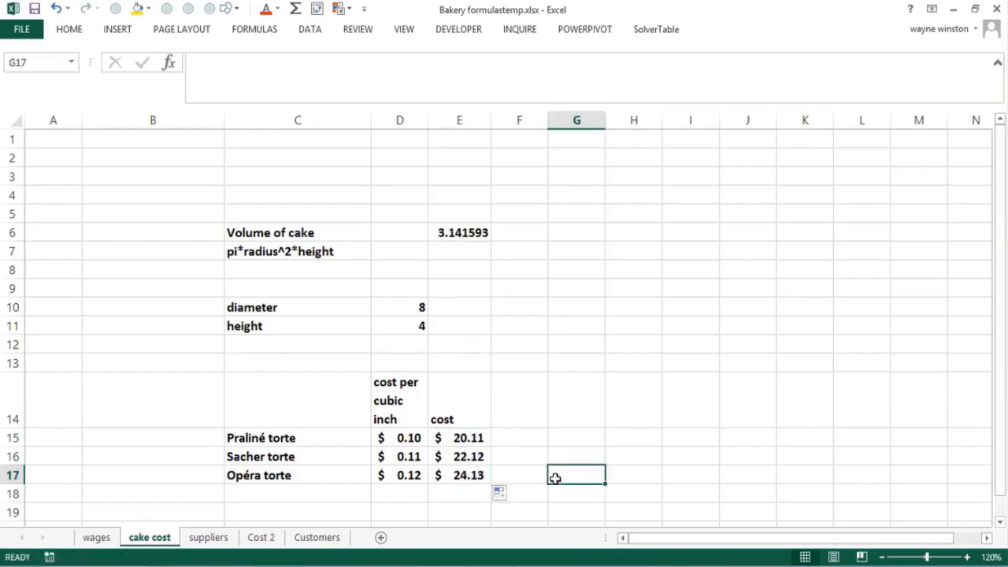
Open the suppliers worksheet and inspect the sugar quantities for Supplier 1 and Supplier 2.
{"action": "left_click", "coordinate": [208, 538]}
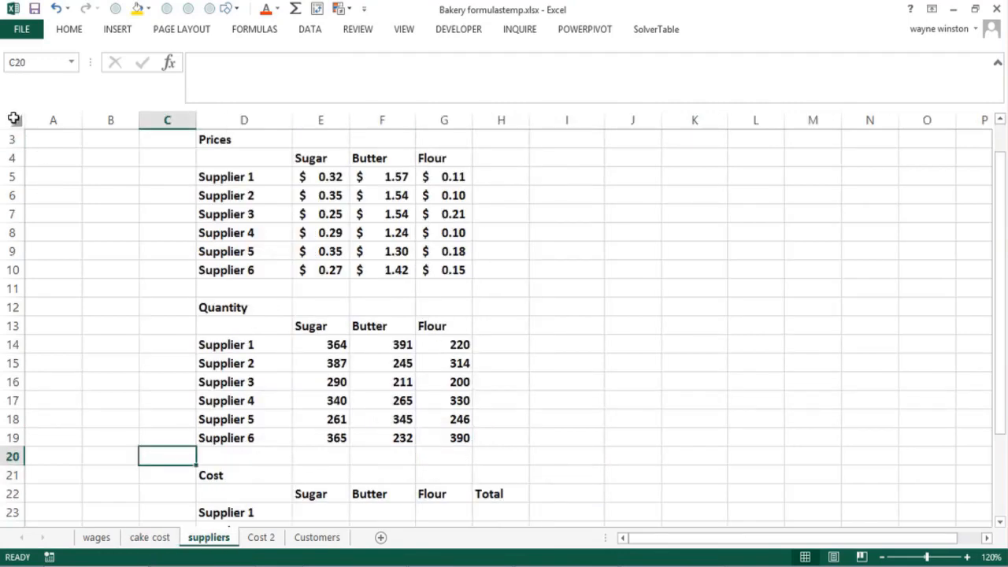
{"action": "left_click", "coordinate": [315, 351]}
{"action": "left_click", "coordinate": [326, 363]}
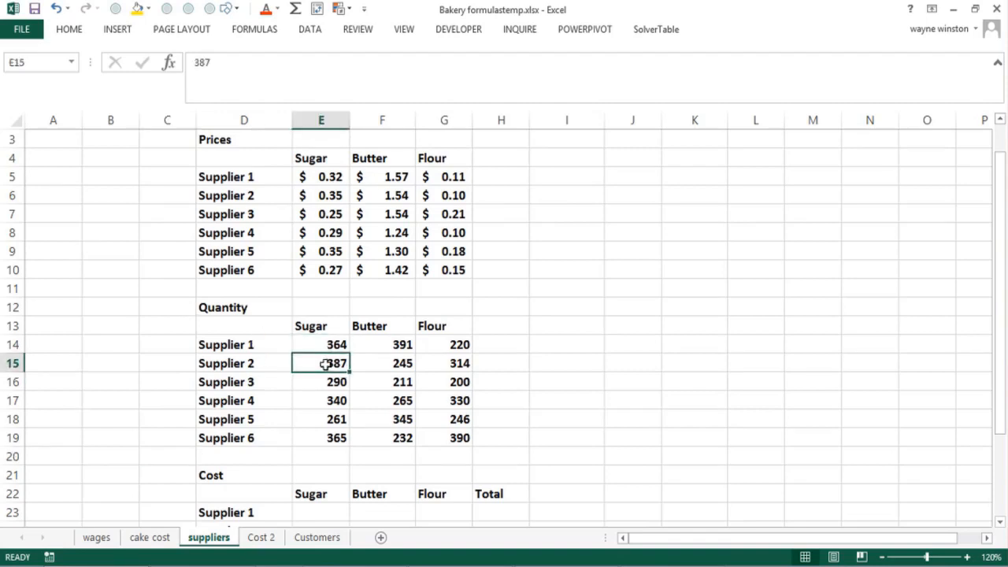
{"action": "left_click", "coordinate": [327, 344]}
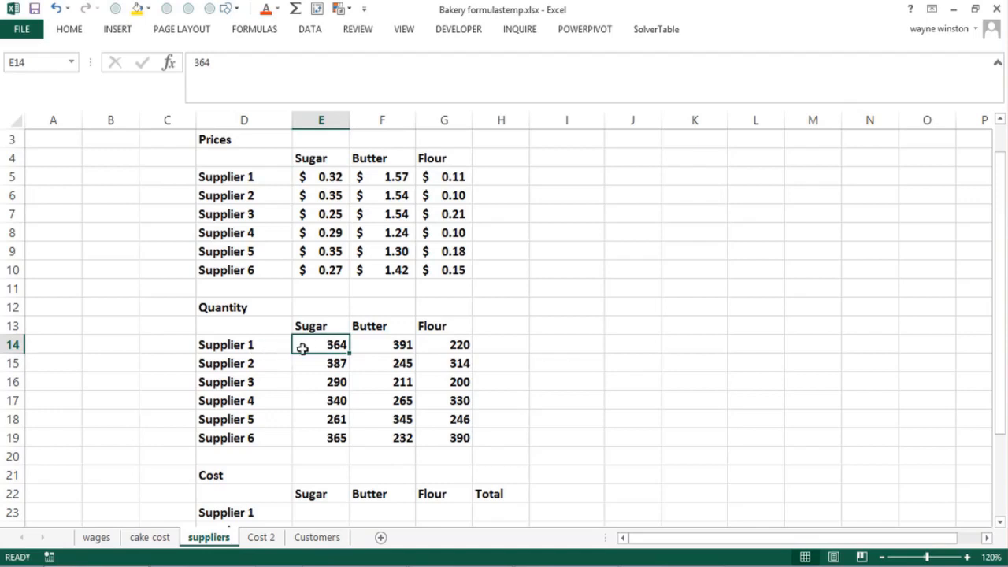
Calculate Supplier 1's sugar cost in E23 of the Cost table with the formula =E5*E14.
{"action": "left_click", "coordinate": [318, 512]}
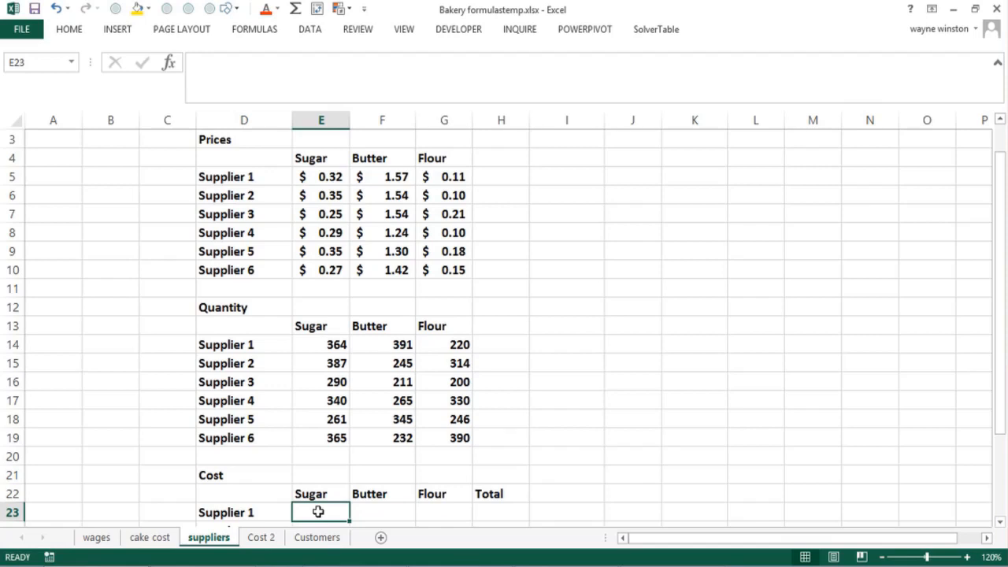
{"action": "key", "text": "Down"}
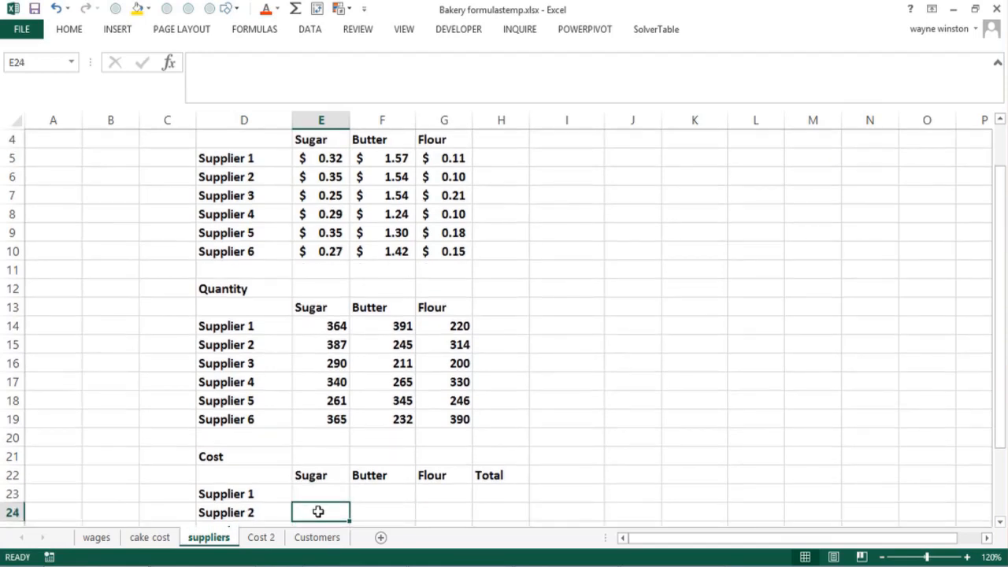
{"action": "key", "text": "Down"}
{"action": "key", "text": "Up"}
{"action": "key", "text": "Up"}
{"action": "type", "text": "="}
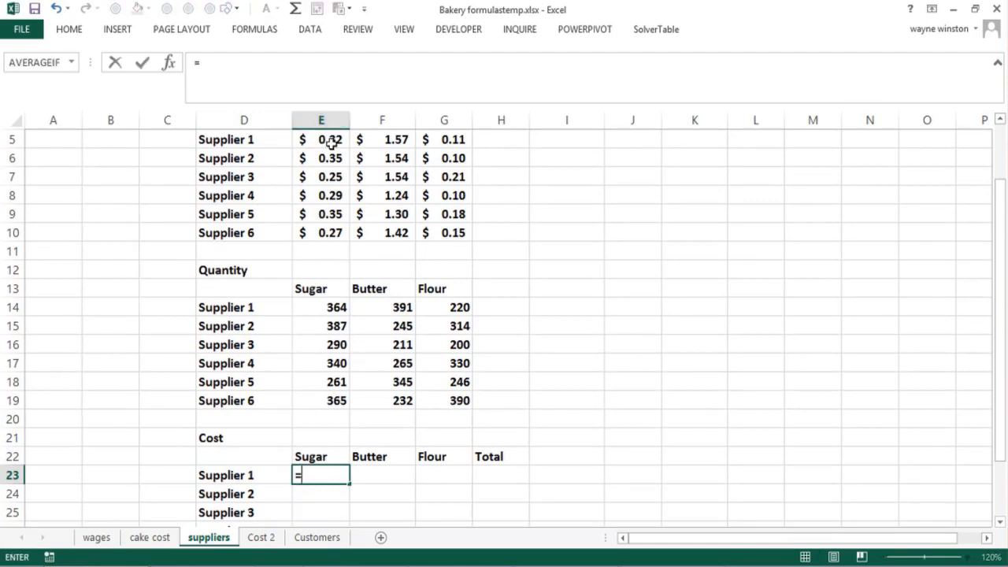
{"action": "left_click", "coordinate": [330, 141]}
{"action": "type", "text": "*"}
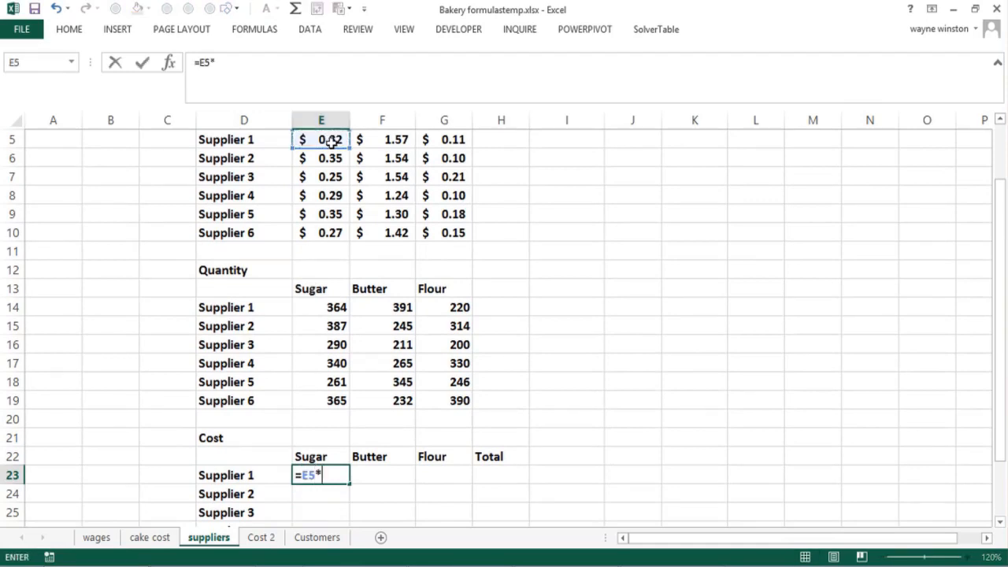
{"action": "left_click", "coordinate": [322, 307]}
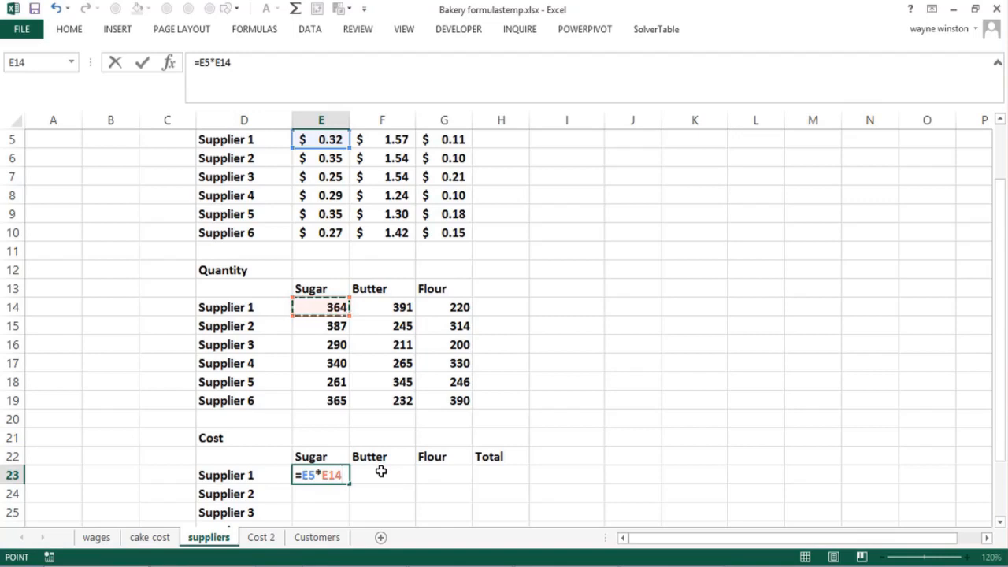
{"action": "key", "text": "Return"}
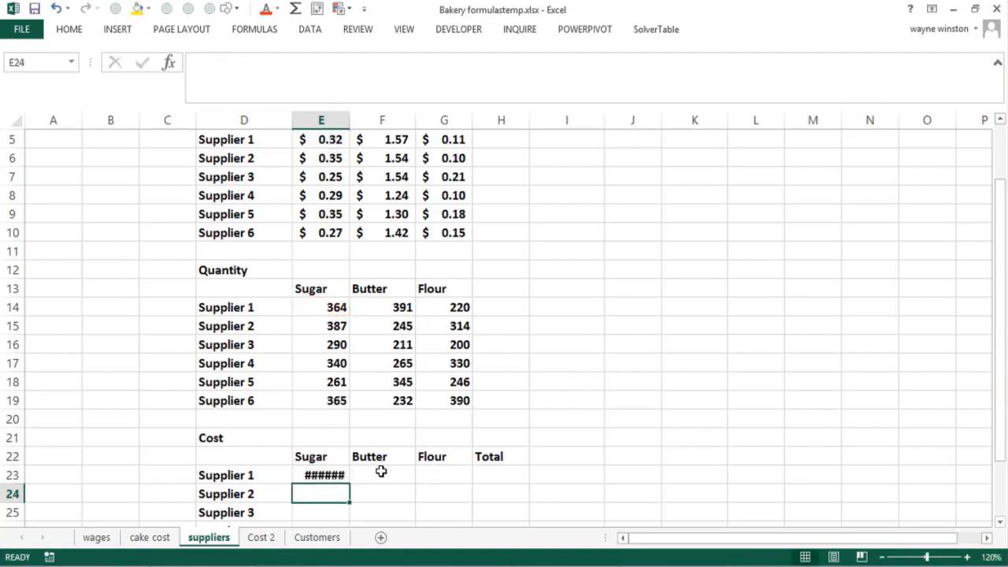
Widen column E to fit the sugar cost and clear the stray "b" entry from E24.
{"action": "type", "text": "b"}
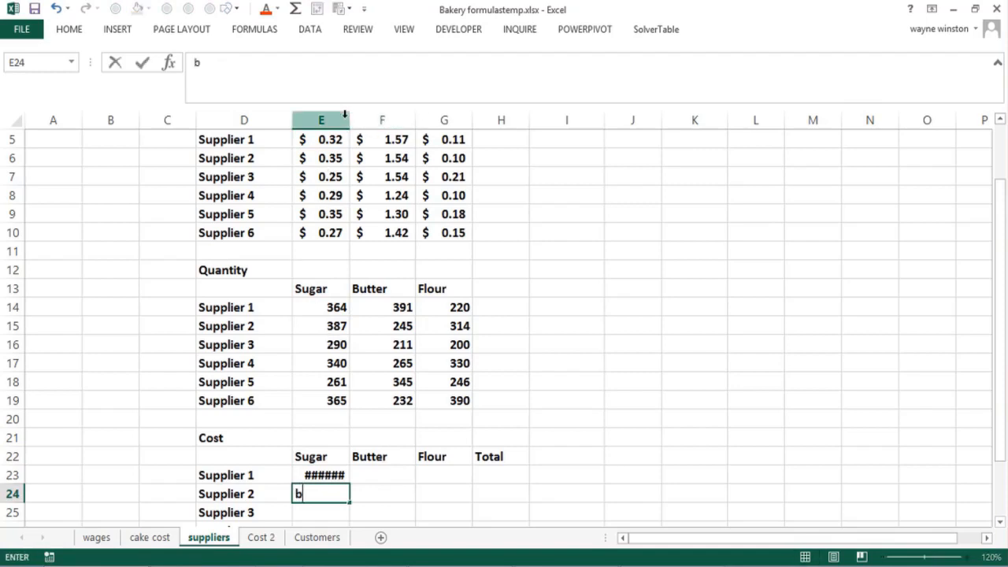
{"action": "left_click", "coordinate": [377, 250]}
{"action": "left_click_drag", "start_coordinate": [349, 120], "coordinate": [381, 128]}
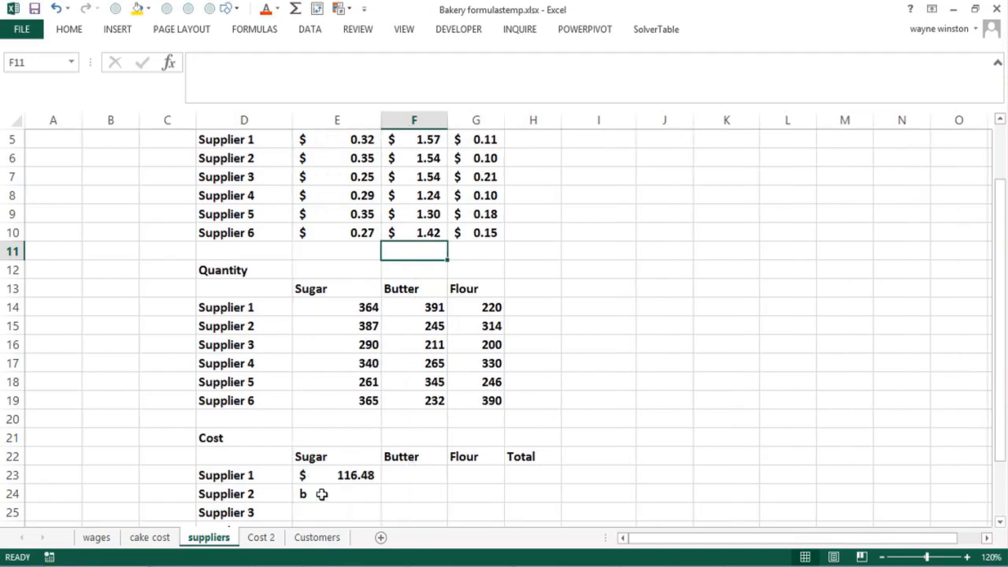
{"action": "left_click", "coordinate": [322, 494]}
{"action": "key", "text": "Delete"}
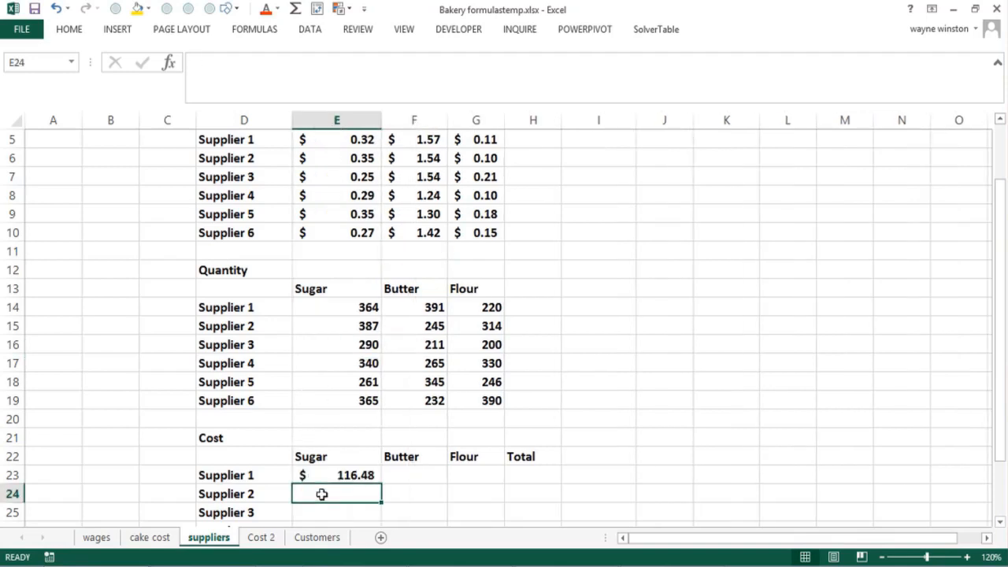
Copy the cost formula from E23 across to G23, and copy that row down through row 28.
{"action": "left_click", "coordinate": [360, 476]}
{"action": "left_click_drag", "start_coordinate": [381, 483], "coordinate": [483, 488]}
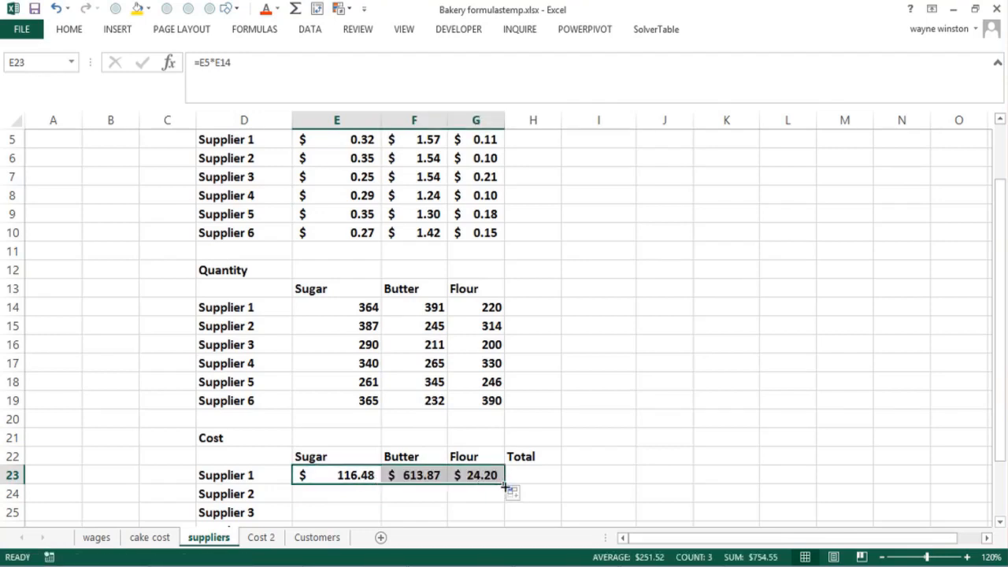
{"action": "mouse_move", "coordinate": [505, 487]}
{"action": "left_mouse_down"}
{"action": "mouse_move", "coordinate": [499, 533]}
{"action": "mouse_move", "coordinate": [495, 475]}
{"action": "left_mouse_up"}
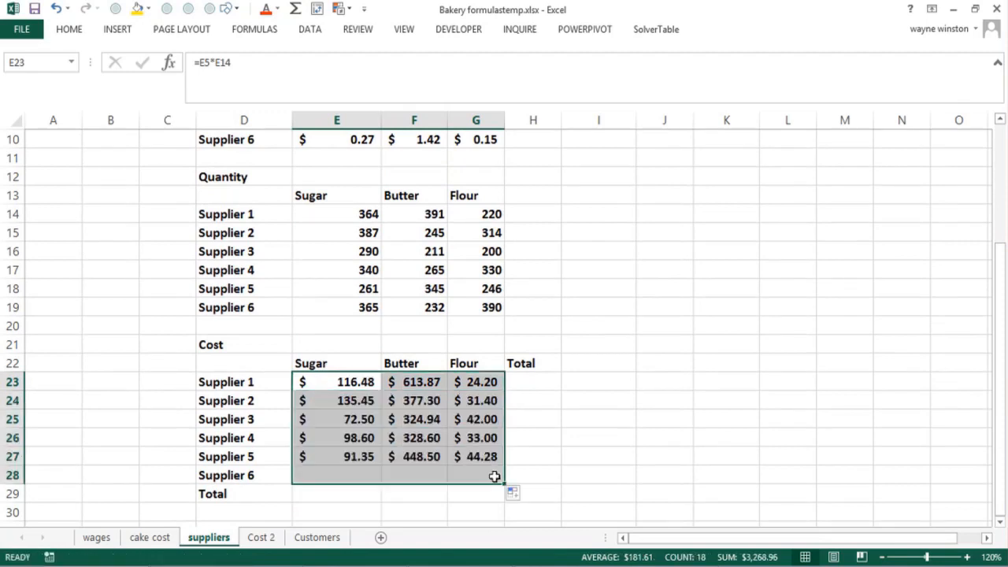
Total Supplier 1's ingredient costs in H23 with the formula =SUM(E23:G23).
{"action": "left_click", "coordinate": [527, 384]}
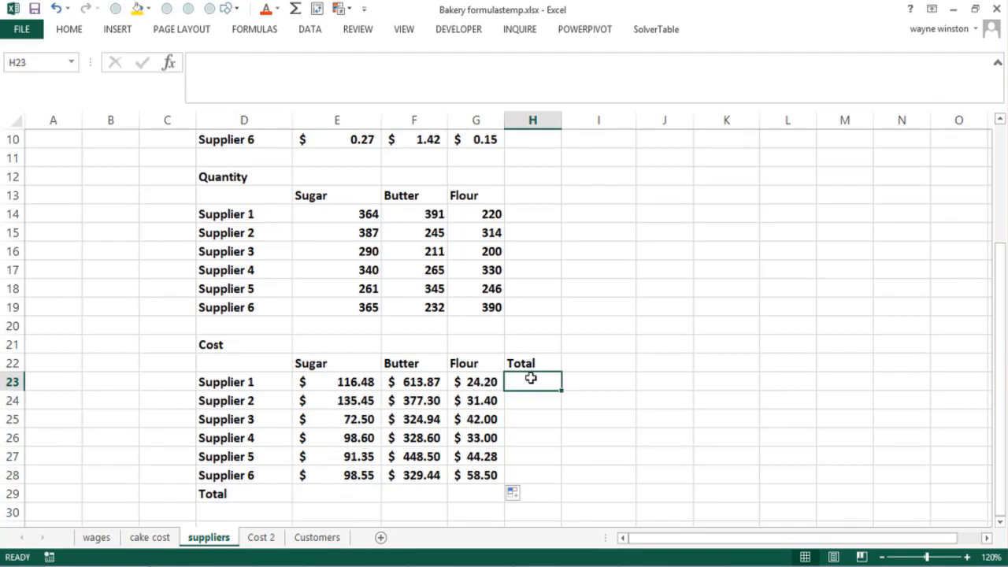
{"action": "type", "text": "=sum"}
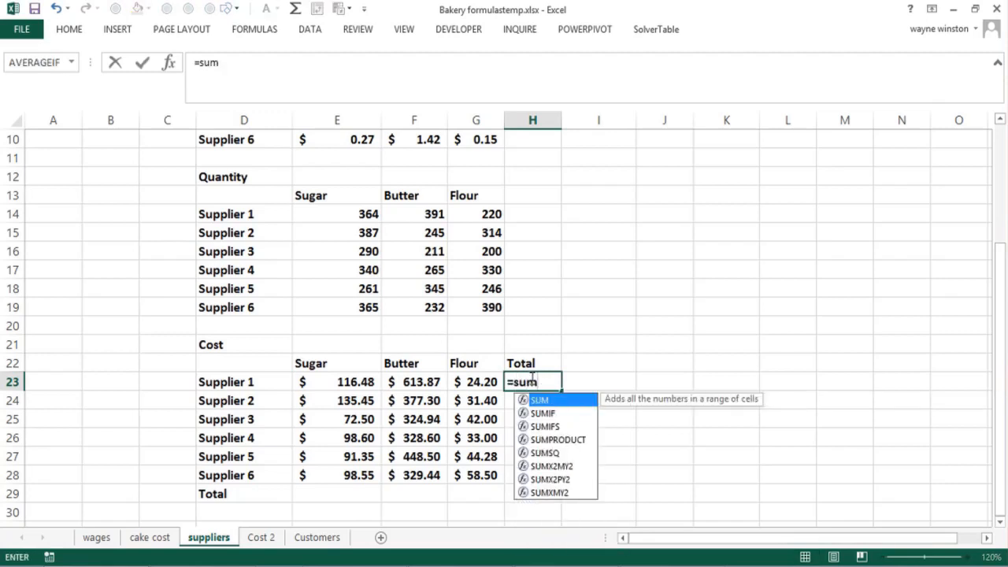
{"action": "type", "text": "("}
{"action": "left_click_drag", "start_coordinate": [339, 382], "coordinate": [447, 381]}
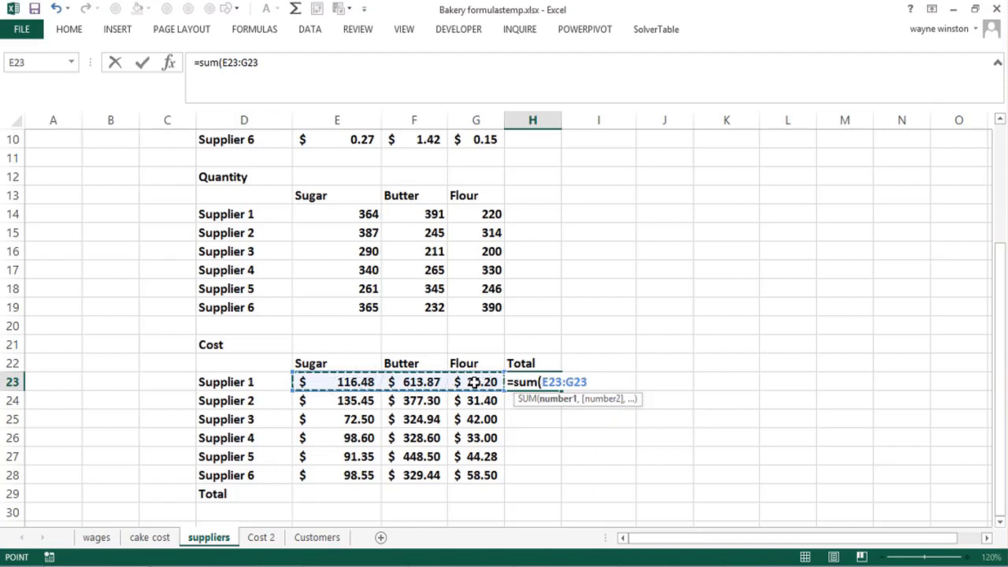
{"action": "type", "text": ")"}
{"action": "key", "text": "Return"}
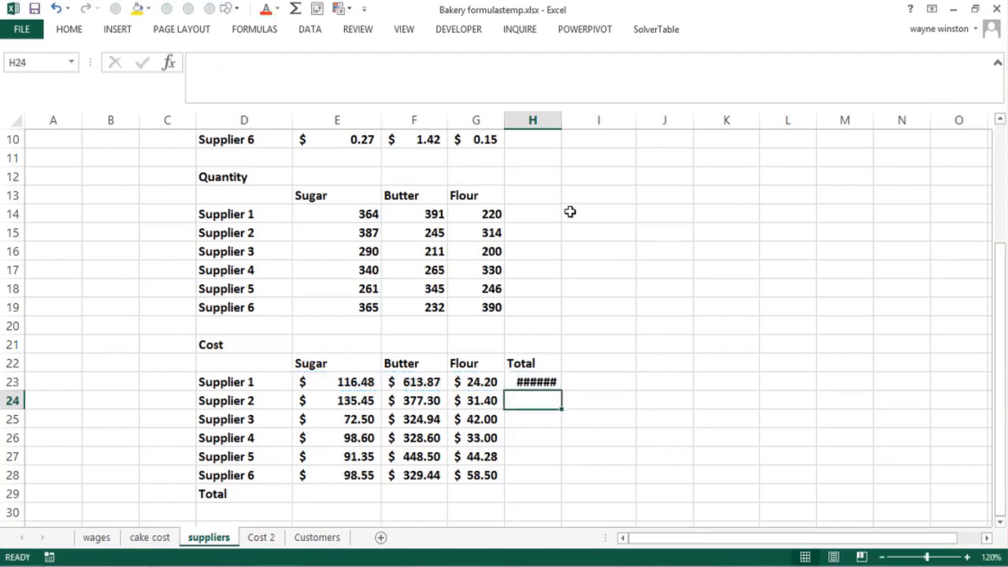
Widen column H and copy the total formula from H23 down through H28 for all suppliers.
{"action": "left_click_drag", "start_coordinate": [562, 120], "coordinate": [584, 120]}
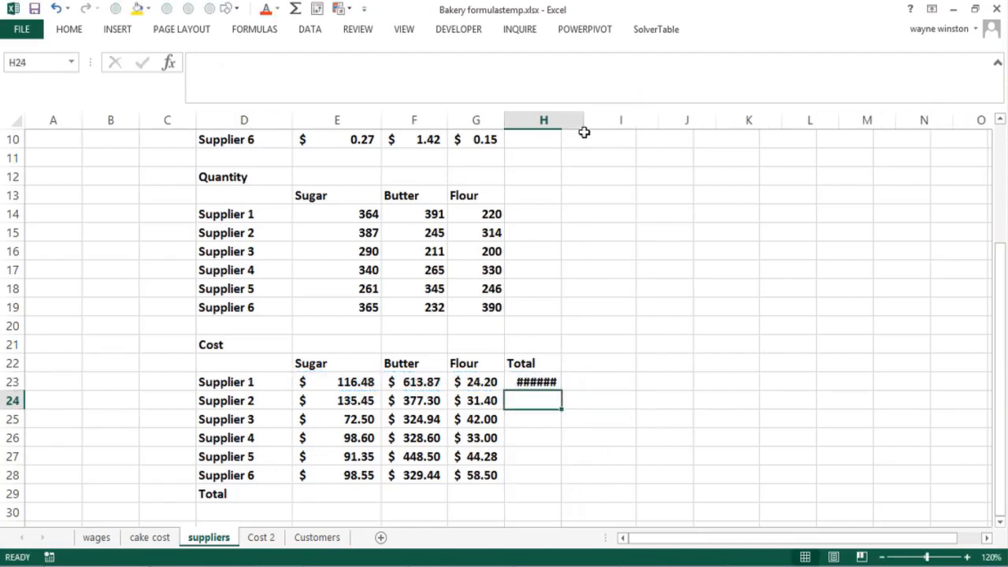
{"action": "left_click", "coordinate": [578, 384]}
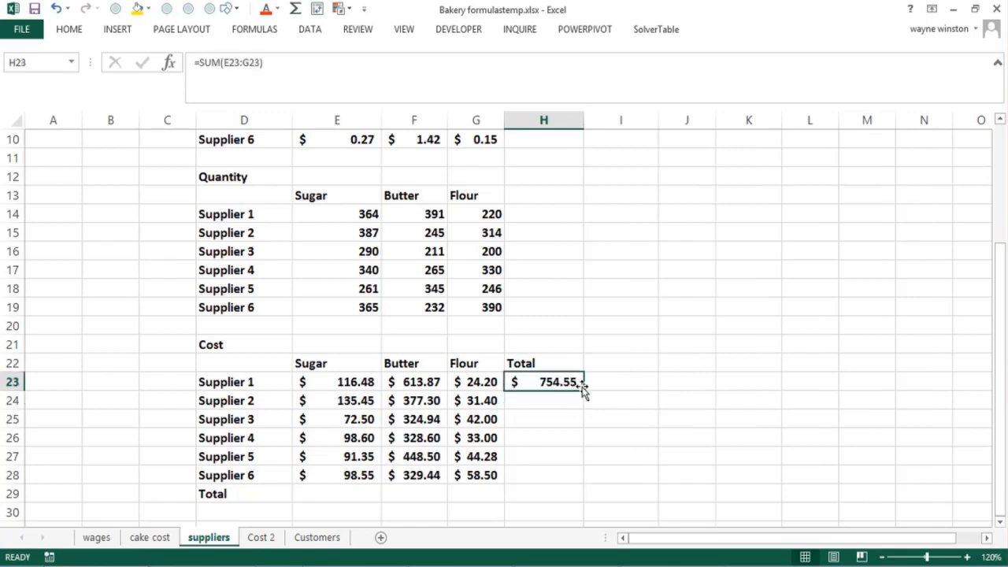
{"action": "left_click_drag", "start_coordinate": [583, 390], "coordinate": [567, 487]}
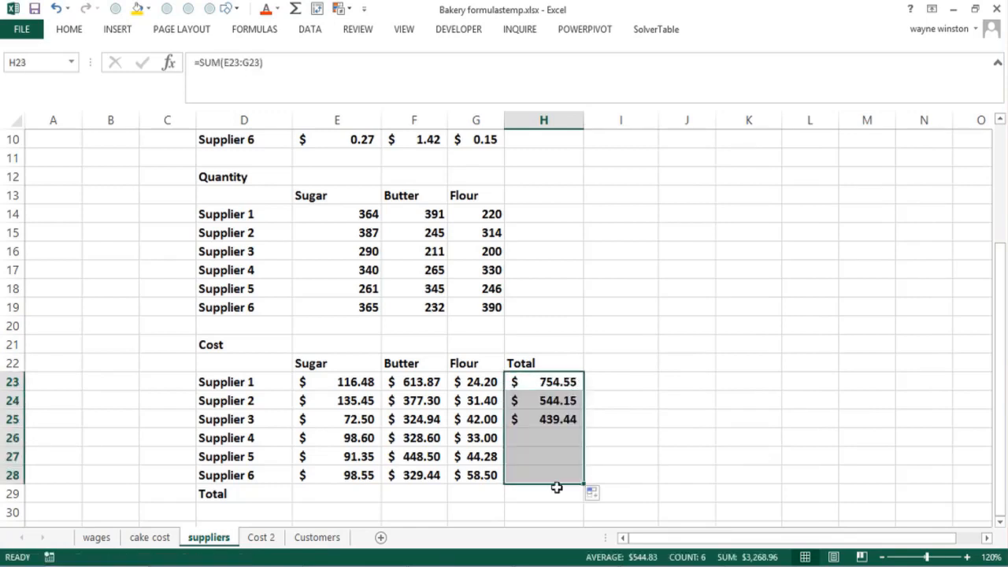
Total the sugar costs in E29 with =SUM(E23:E28) and copy the formula across to G29 for butter and flour.
{"action": "left_click", "coordinate": [325, 492]}
{"action": "type", "text": "=sum("}
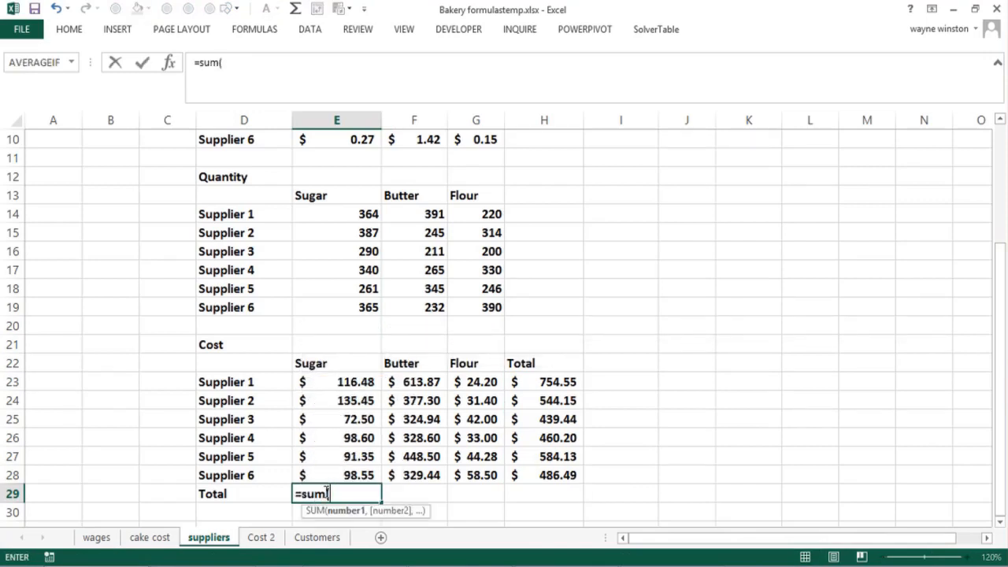
{"action": "left_click", "coordinate": [322, 383]}
{"action": "left_click_drag", "start_coordinate": [321, 395], "coordinate": [337, 477]}
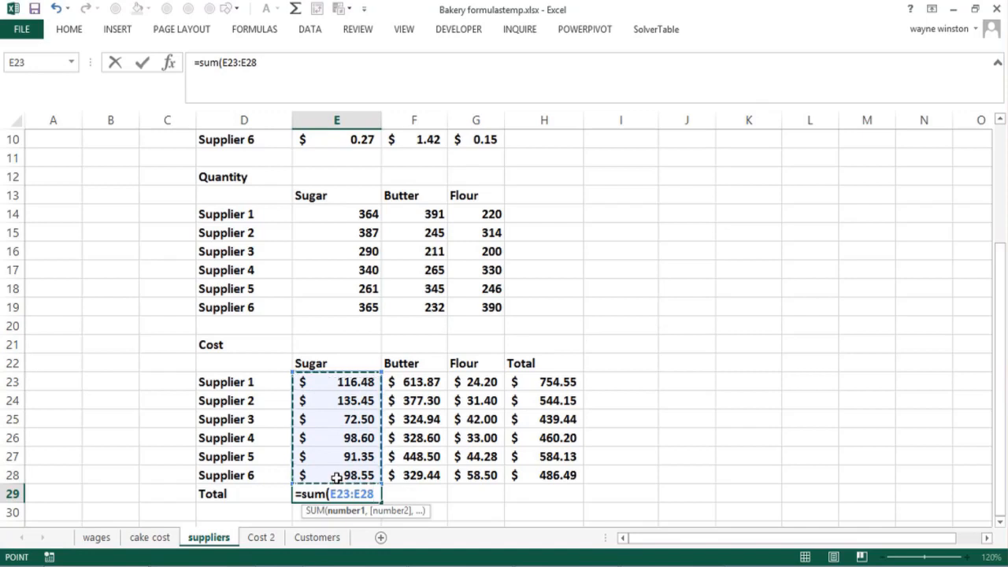
{"action": "key", "text": "Return"}
{"action": "left_click", "coordinate": [340, 492]}
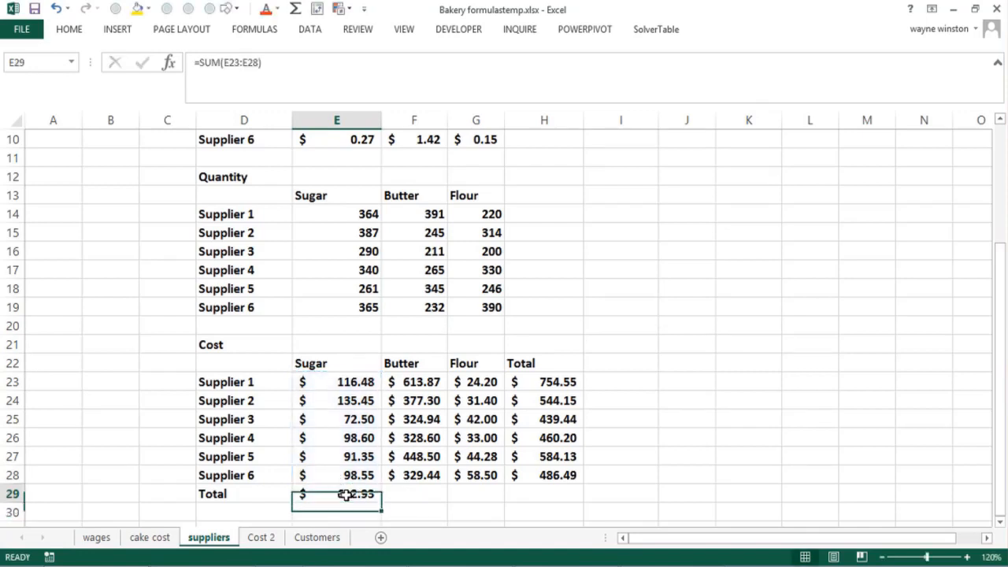
{"action": "left_click_drag", "start_coordinate": [384, 501], "coordinate": [484, 504]}
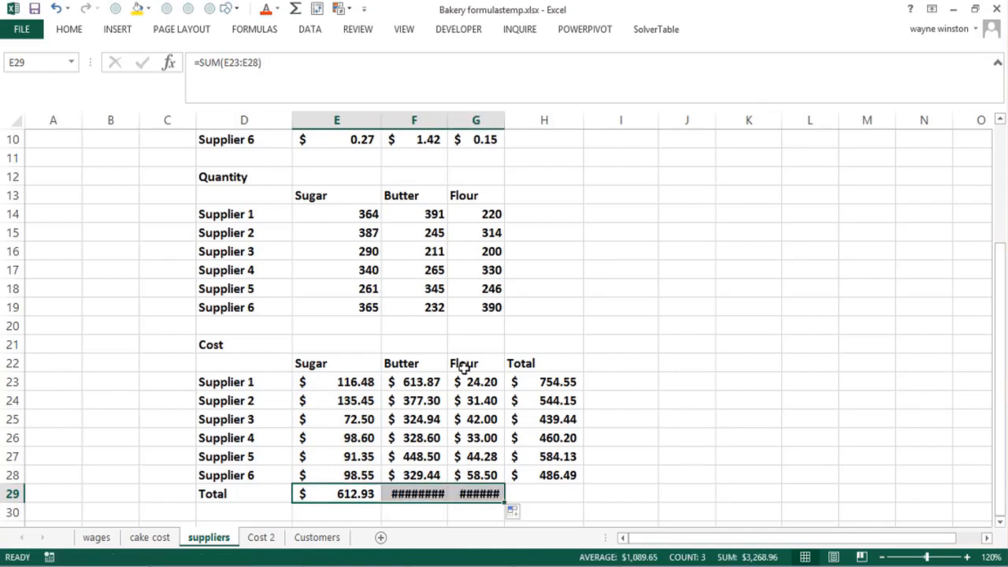
Autofit the widths of the Sugar, Butter and Flour columns E through G.
{"action": "double_click", "coordinate": [447, 122]}
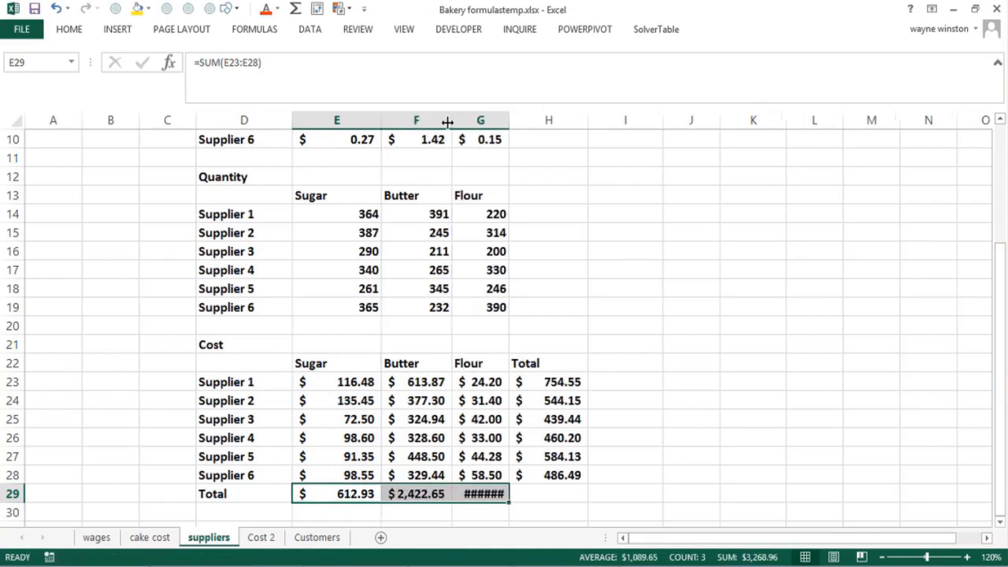
{"action": "double_click", "coordinate": [505, 120]}
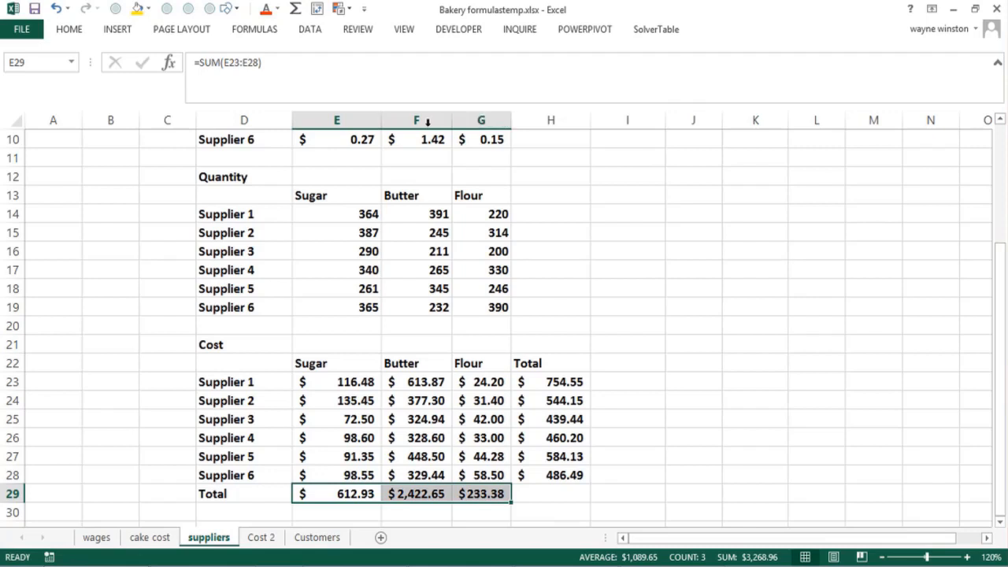
{"action": "left_click_drag", "start_coordinate": [339, 119], "coordinate": [464, 138]}
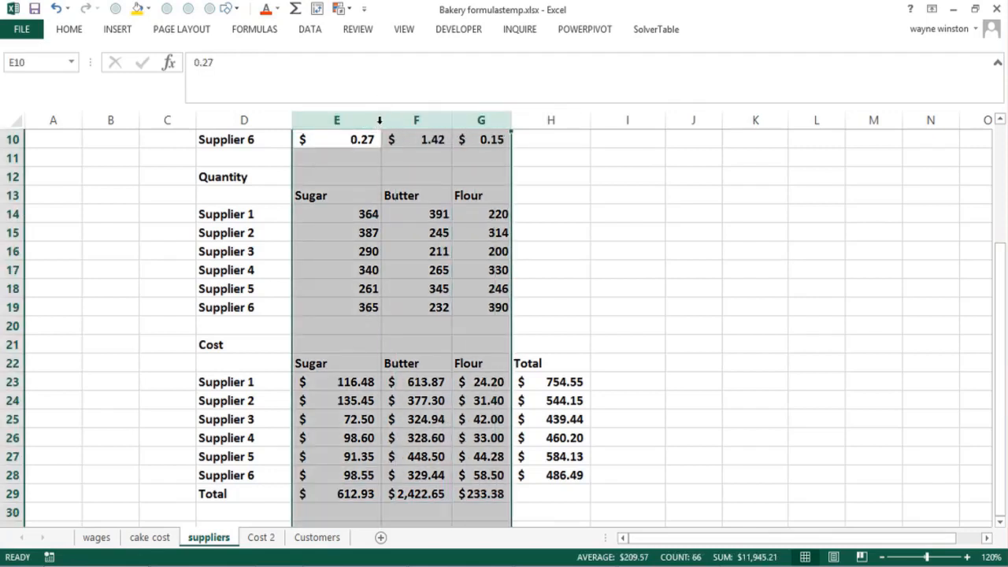
{"action": "double_click", "coordinate": [380, 119]}
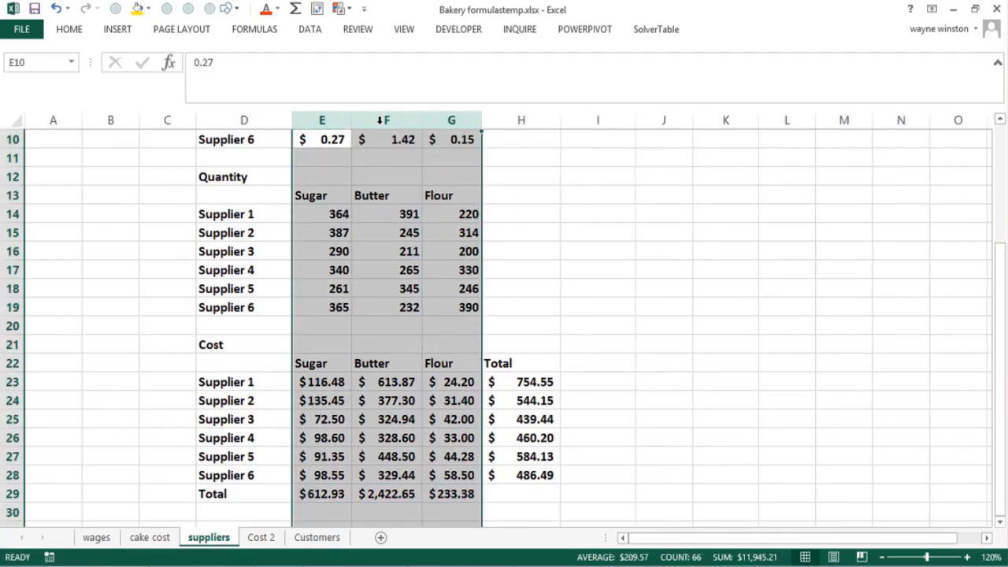
{"action": "left_click", "coordinate": [312, 351]}
Clear the copied cost formulas from F23:G28 and E24:E28, keeping only the original formula in E23.
{"action": "left_click", "coordinate": [391, 382]}
{"action": "left_click_drag", "start_coordinate": [391, 382], "coordinate": [447, 473]}
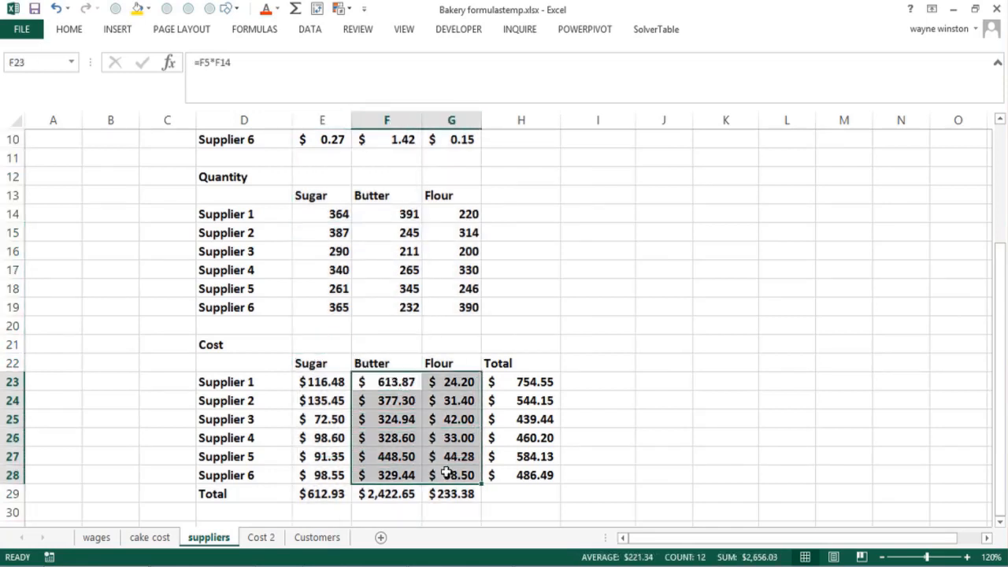
{"action": "key", "text": "Delete"}
{"action": "left_click", "coordinate": [318, 400]}
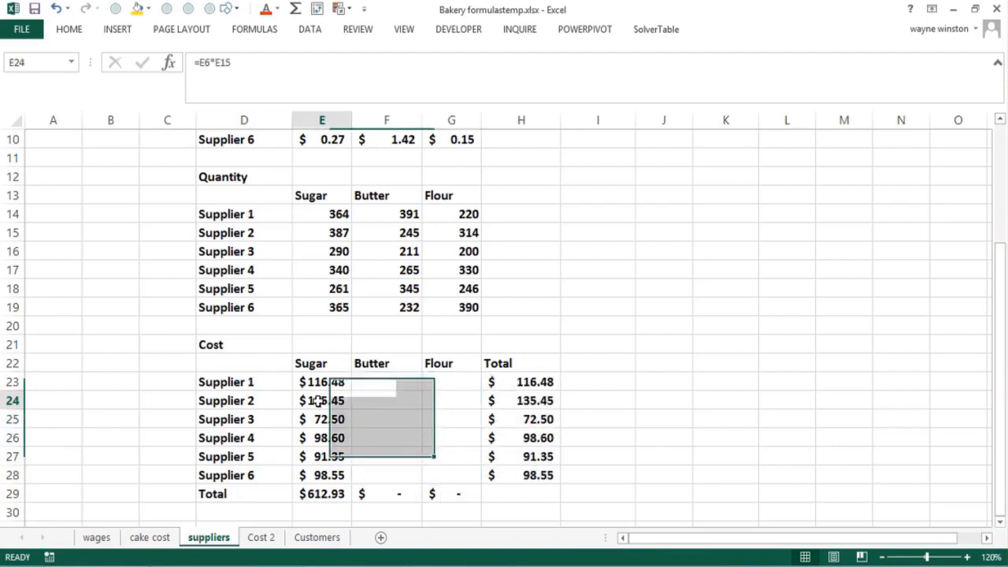
{"action": "left_click_drag", "start_coordinate": [318, 400], "coordinate": [315, 475]}
{"action": "key", "text": "Delete"}
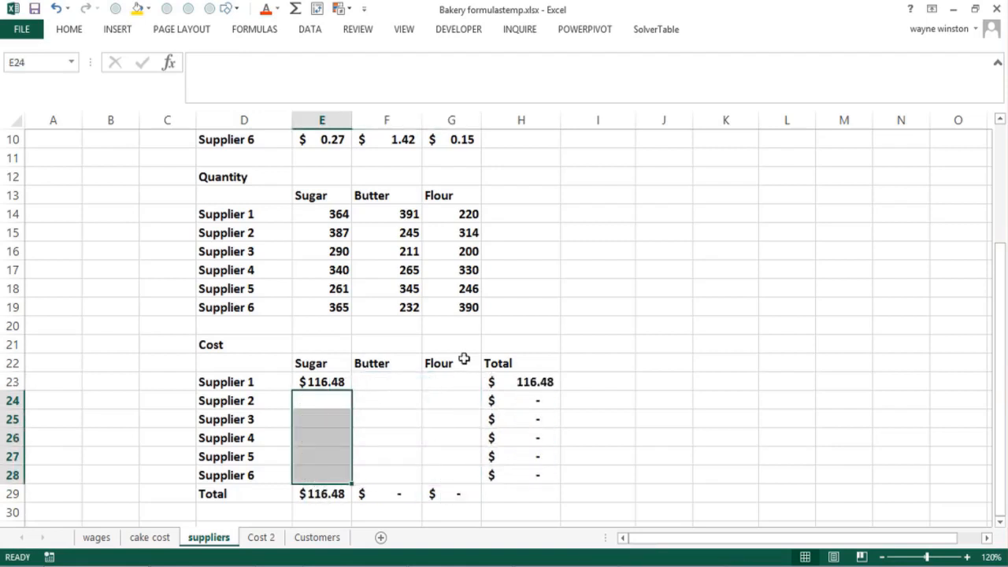
Enter the note "Control C to copy a formula" in I16.
{"action": "left_click", "coordinate": [596, 249]}
{"action": "type", "text": "Contro"}
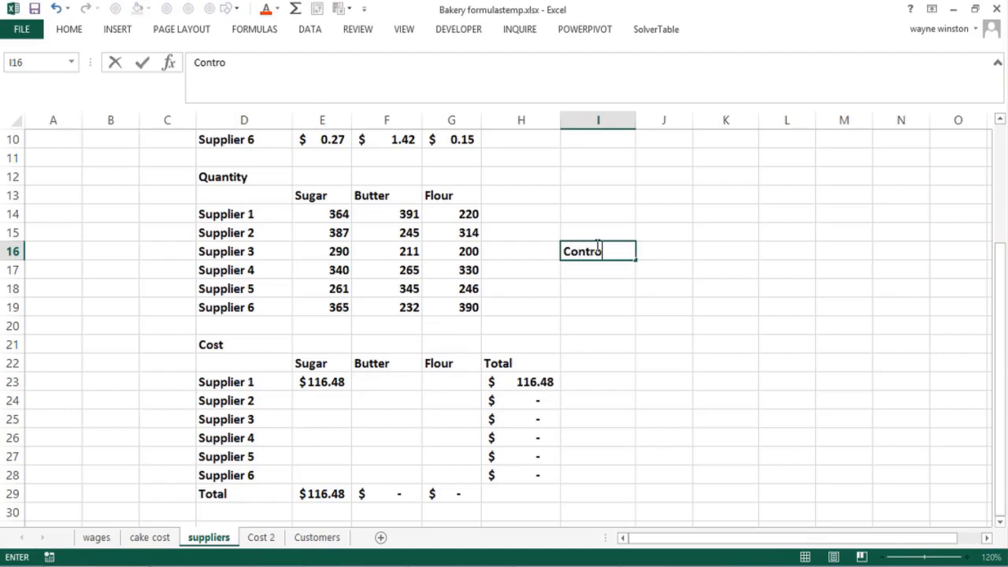
{"action": "type", "text": "l C to copy a formula"}
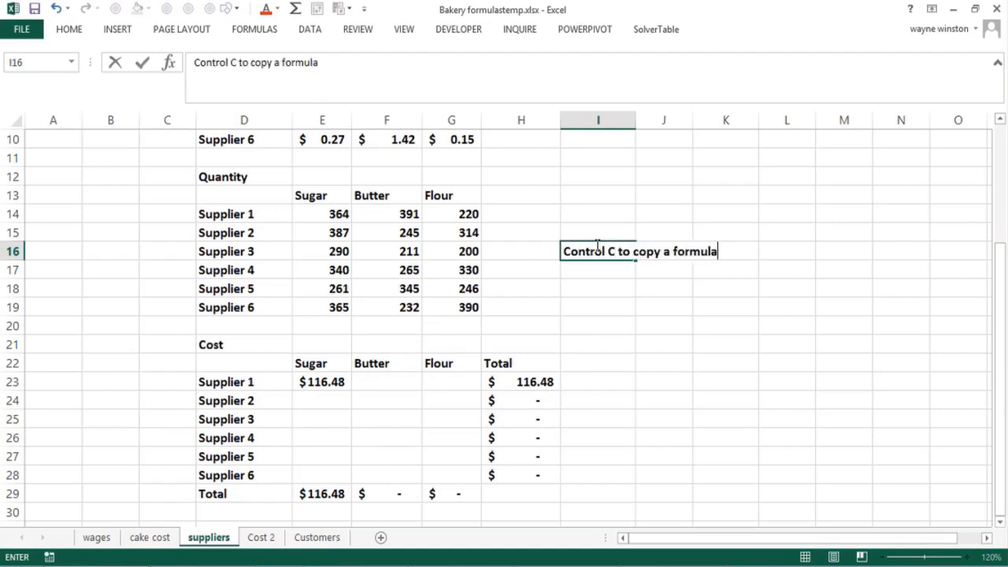
{"action": "key", "text": "Return"}
Enter the notes "select the range where copied formula goes" in I17 and "Control V" in I18.
{"action": "type", "text": "select th"}
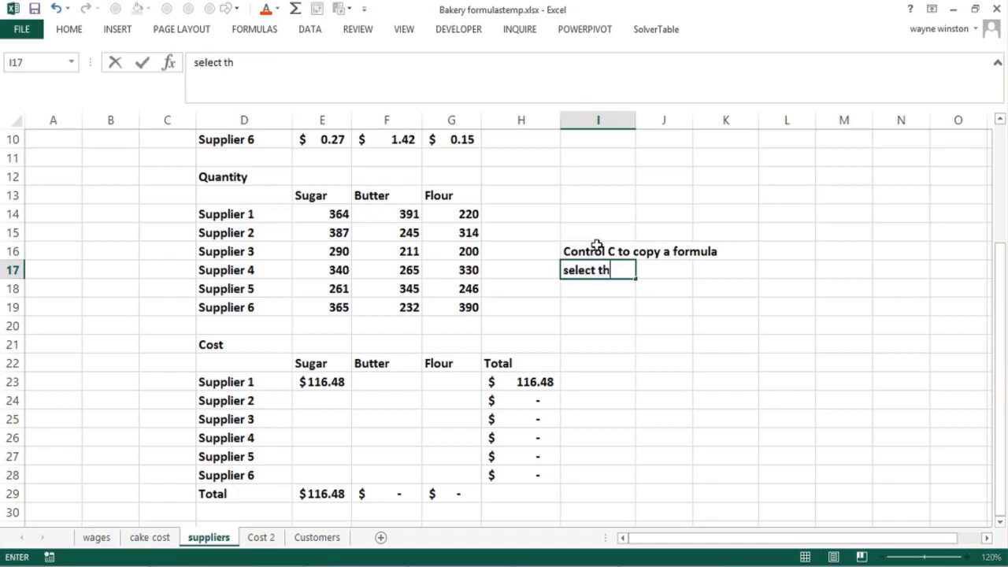
{"action": "type", "text": "e range wh"}
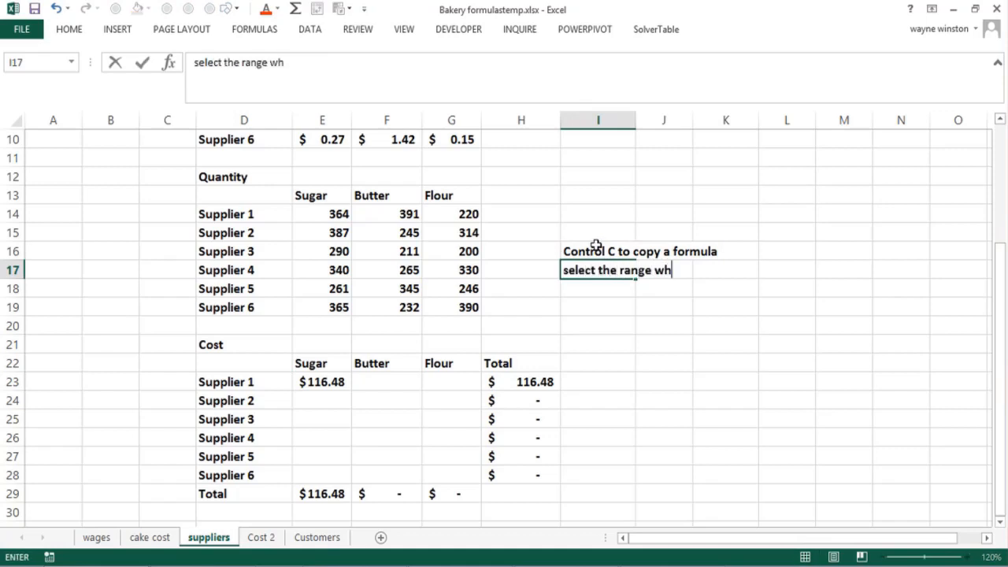
{"action": "type", "text": "ere copied for"}
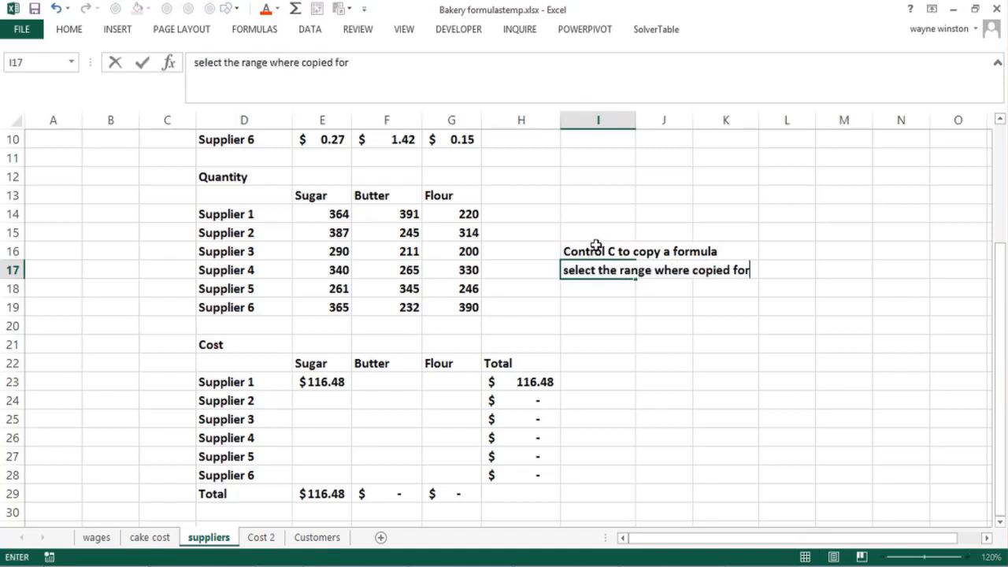
{"action": "type", "text": "mula goes"}
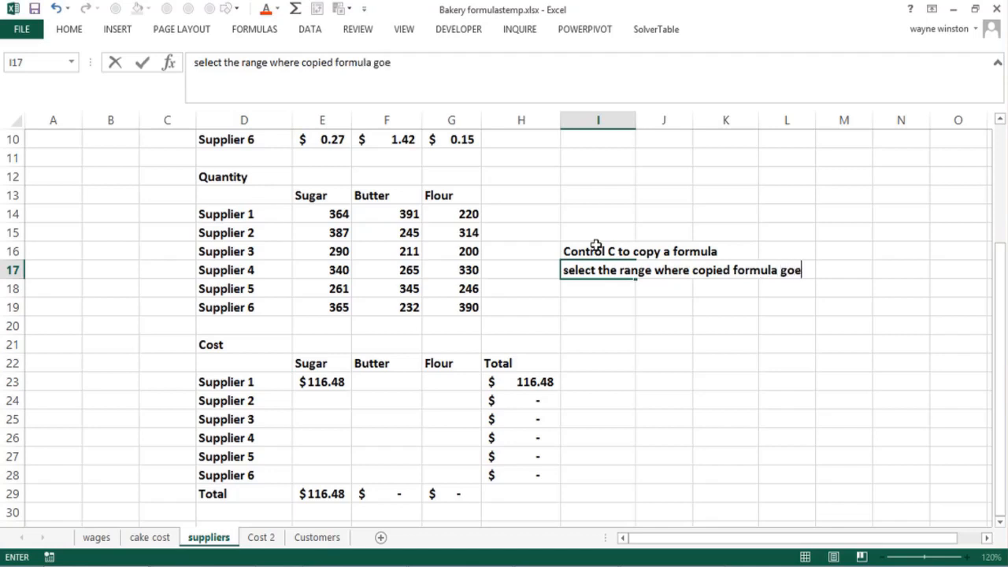
{"action": "key", "text": "Return"}
{"action": "type", "text": "Control"}
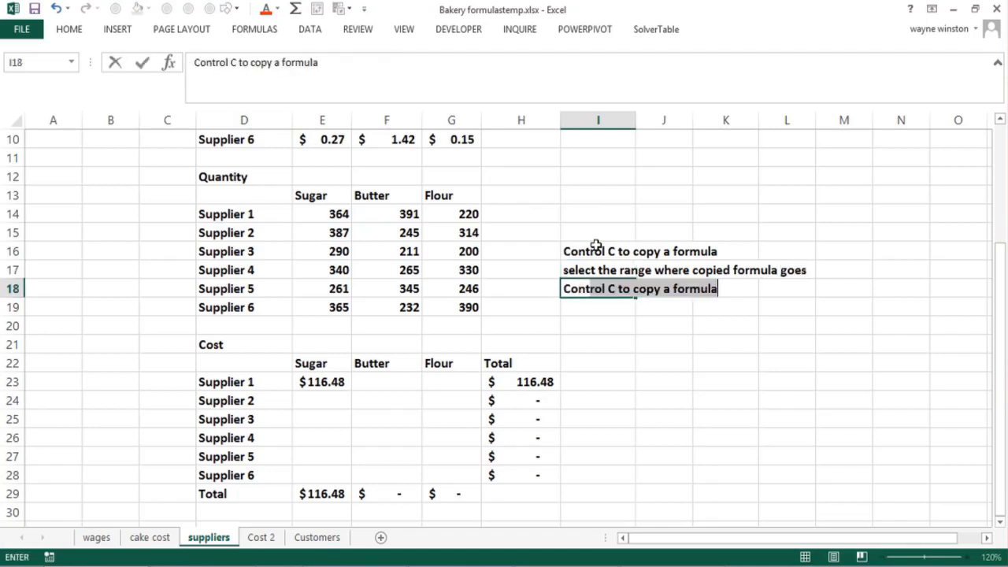
{"action": "type", "text": " V"}
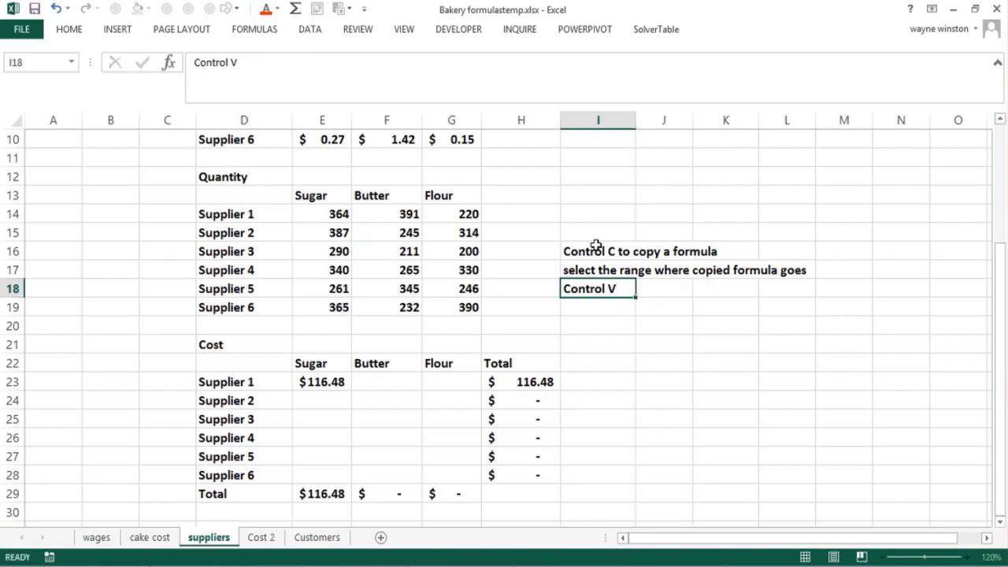
{"action": "key", "text": "Return"}
Copy the Supplier 1 sugar cost formula from E23 to the whole cost range E23:G28.
{"action": "left_click", "coordinate": [327, 381]}
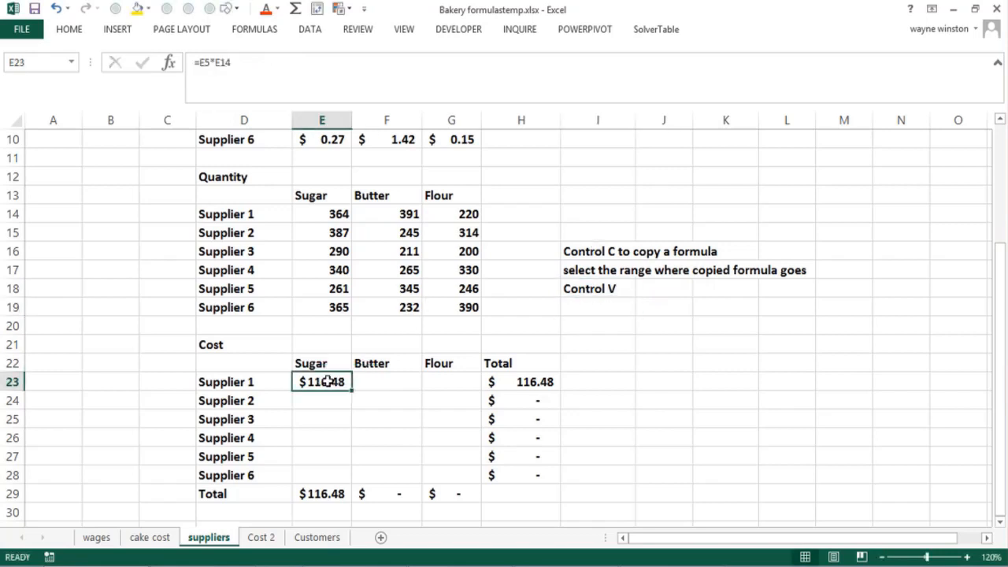
{"action": "key", "text": "ctrl+c"}
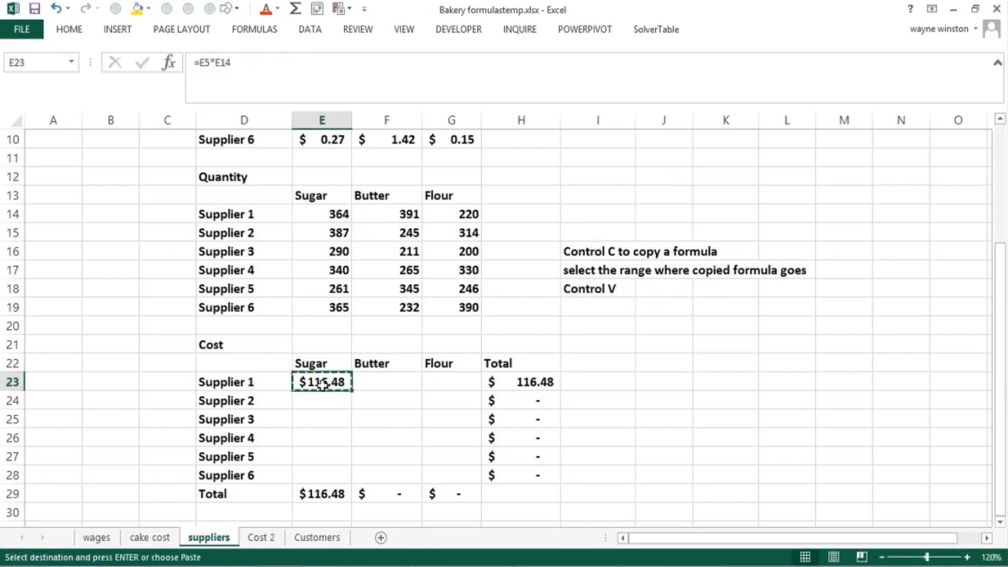
{"action": "key", "text": "shift+Right"}
{"action": "key", "text": "shift+Right"}
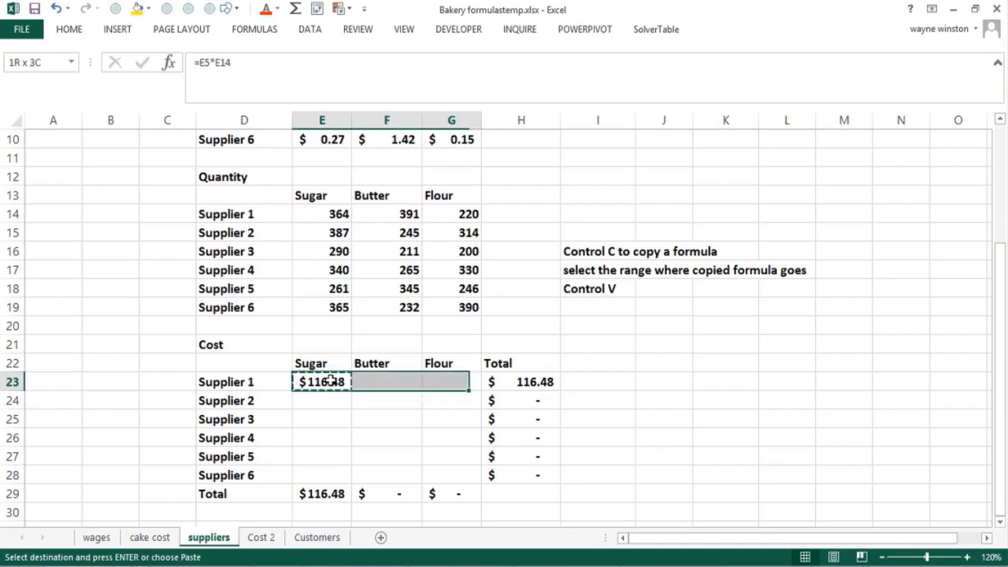
{"action": "key", "text": "shift+Down"}
{"action": "key", "text": "shift+Down"}
{"action": "key", "text": "shift+Down"}
{"action": "key", "text": "shift+Down"}
{"action": "key", "text": "shift+Down"}
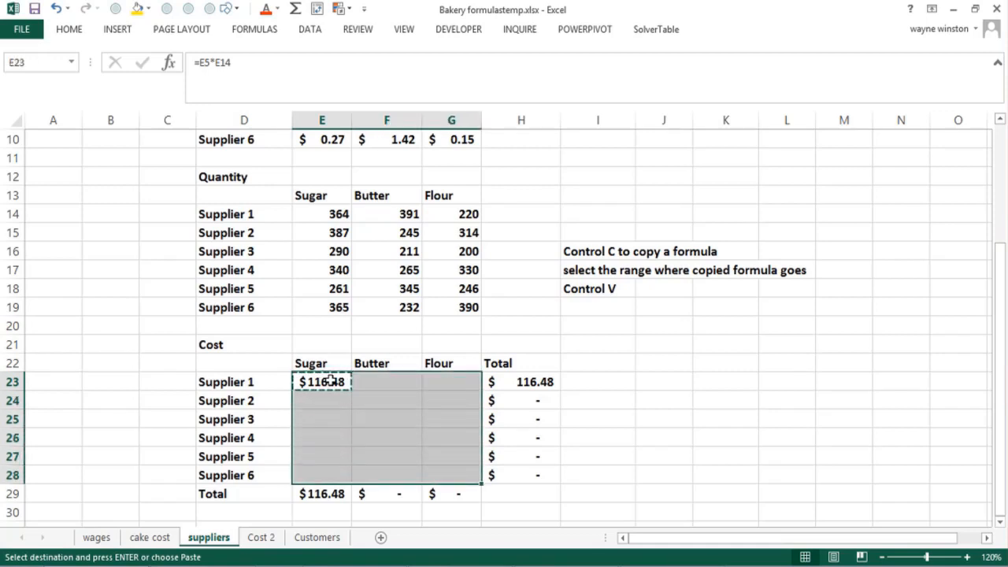
{"action": "key", "text": "ctrl+v"}
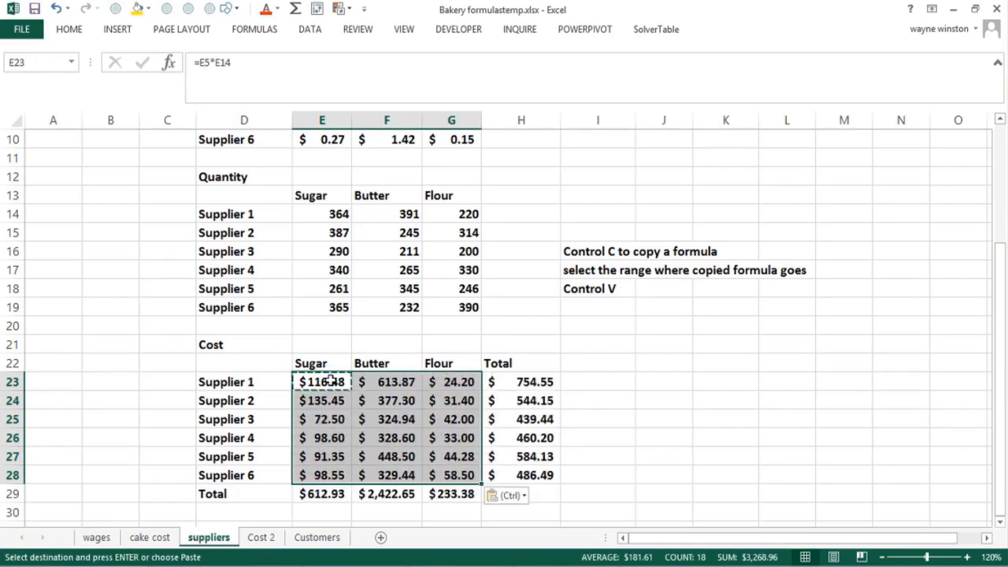
{"action": "key", "text": "Escape"}
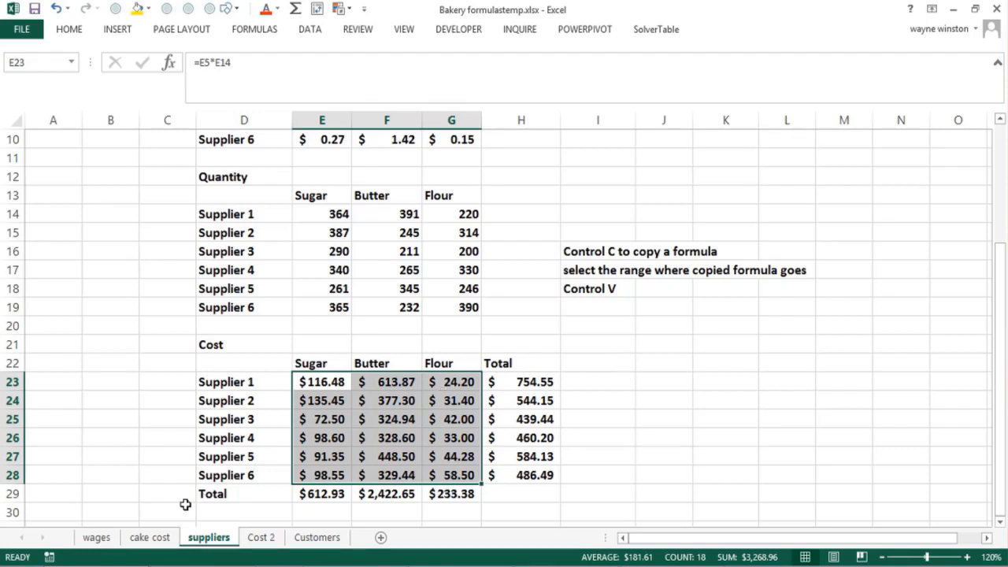
Examine the Praliné torte cost formula in E15 on the cake cost sheet.
{"action": "left_click", "coordinate": [163, 539]}
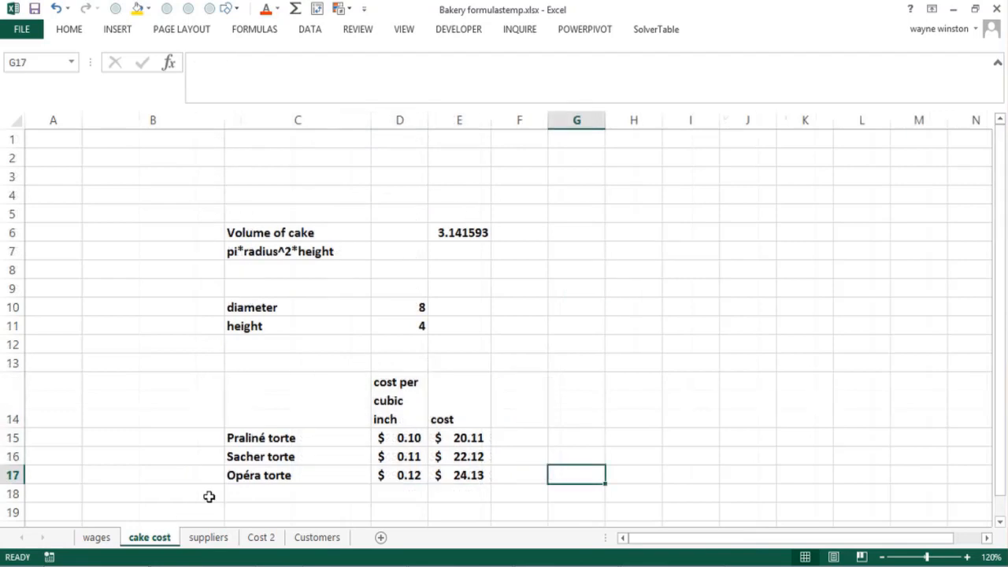
{"action": "left_click", "coordinate": [403, 435]}
{"action": "left_click", "coordinate": [456, 437]}
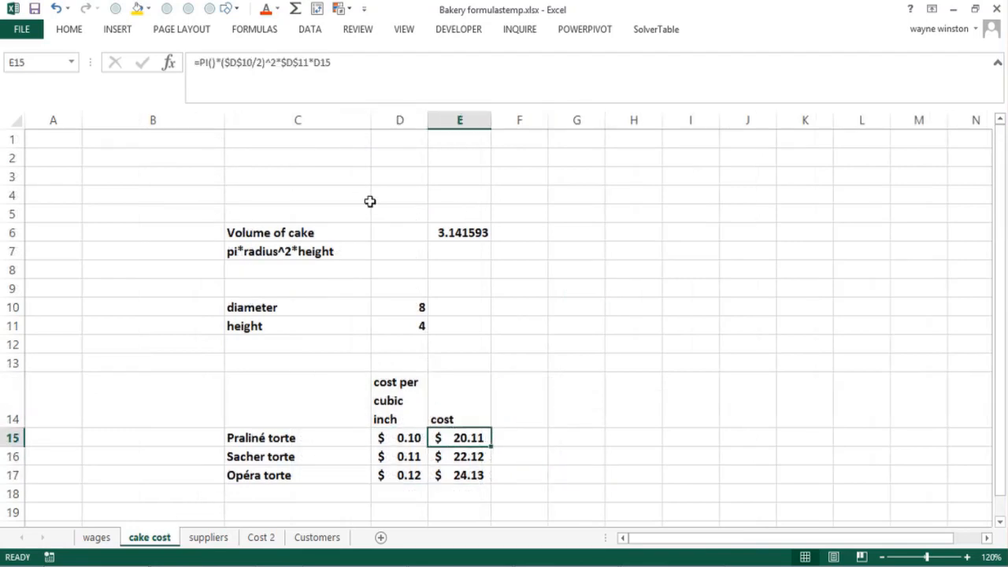